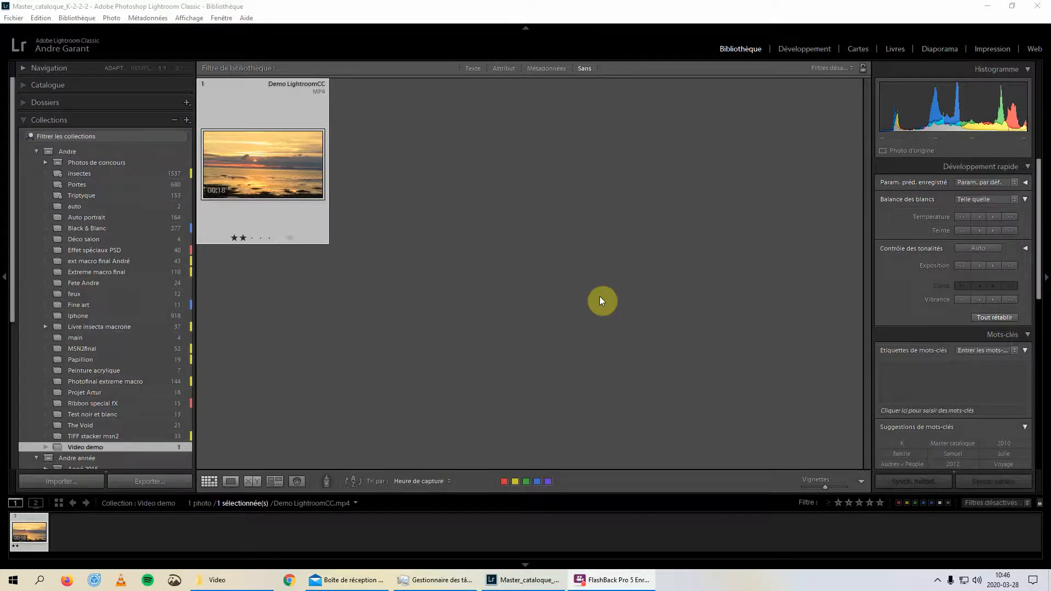
Show all photos in the catalogue and filter them by attribute to display only video files
left_click(82, 86)
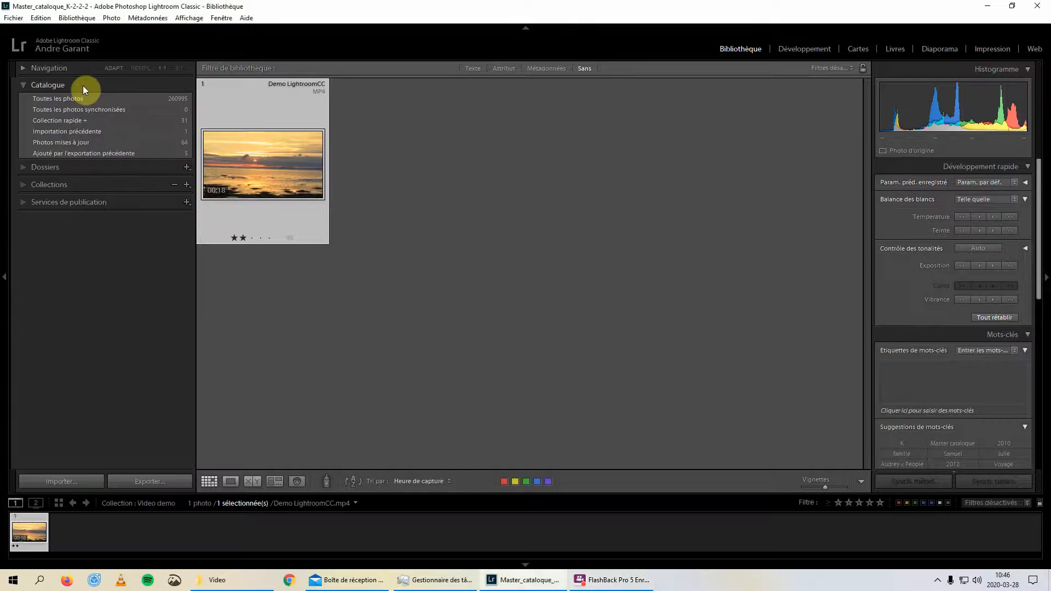
left_click(90, 101)
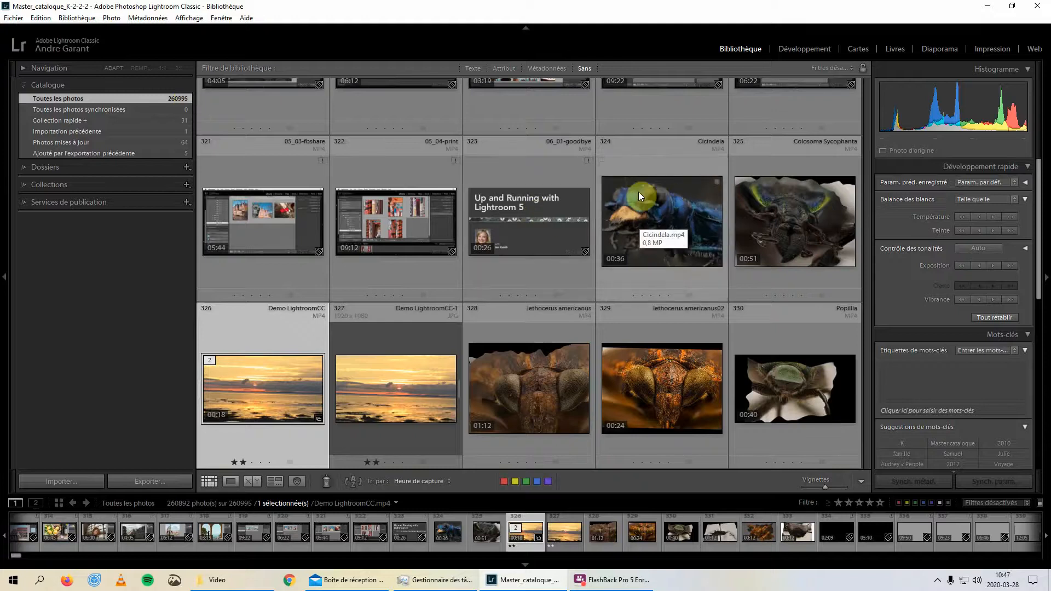
left_click(501, 68)
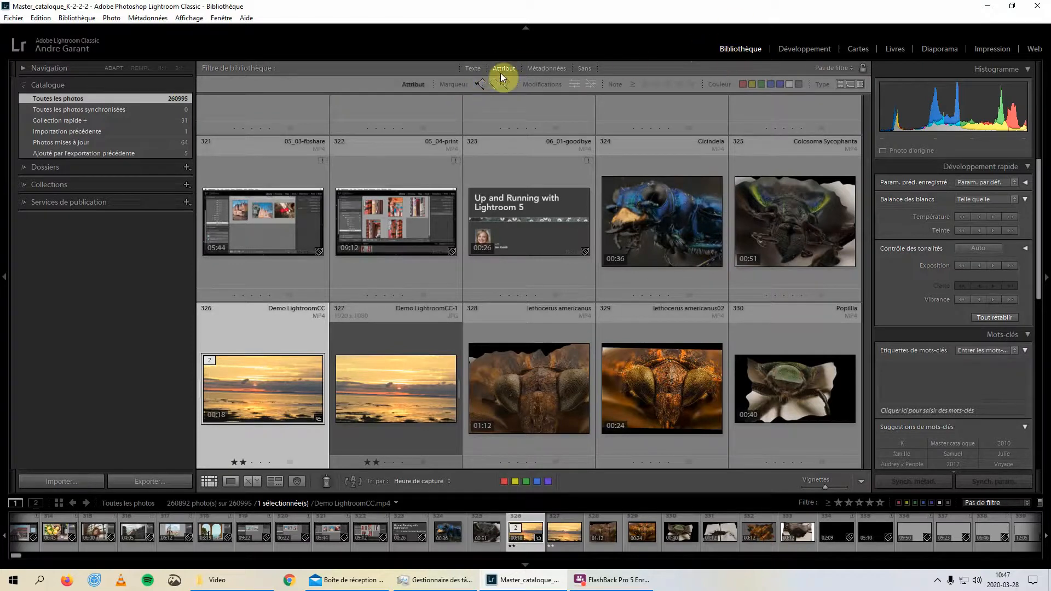
left_click(860, 84)
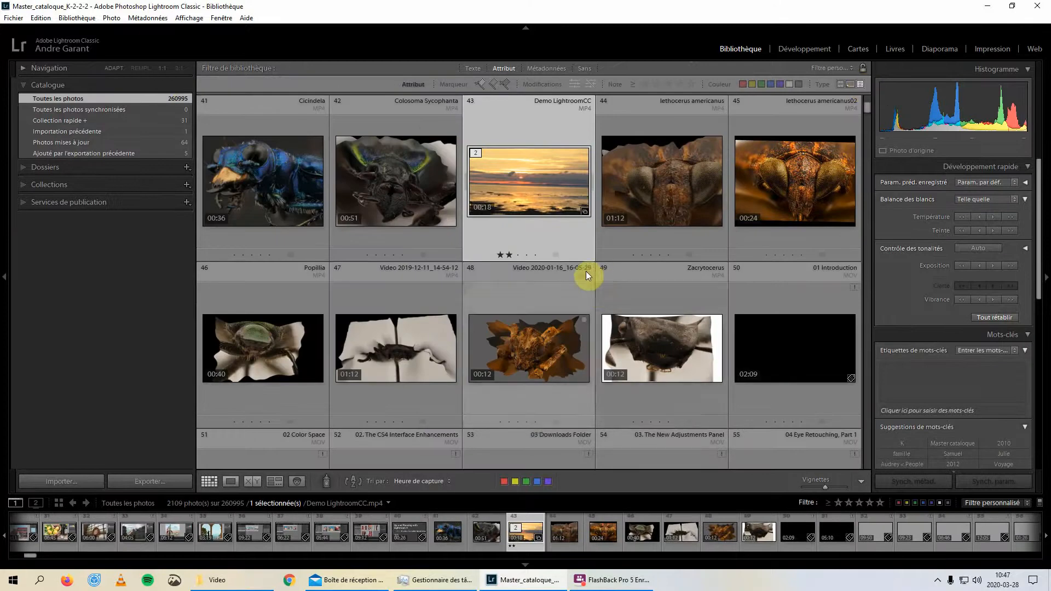
Browse the filtered video files and turn the library filter off
scroll(585, 271, "down", 5)
scroll(575, 272, "down", 10)
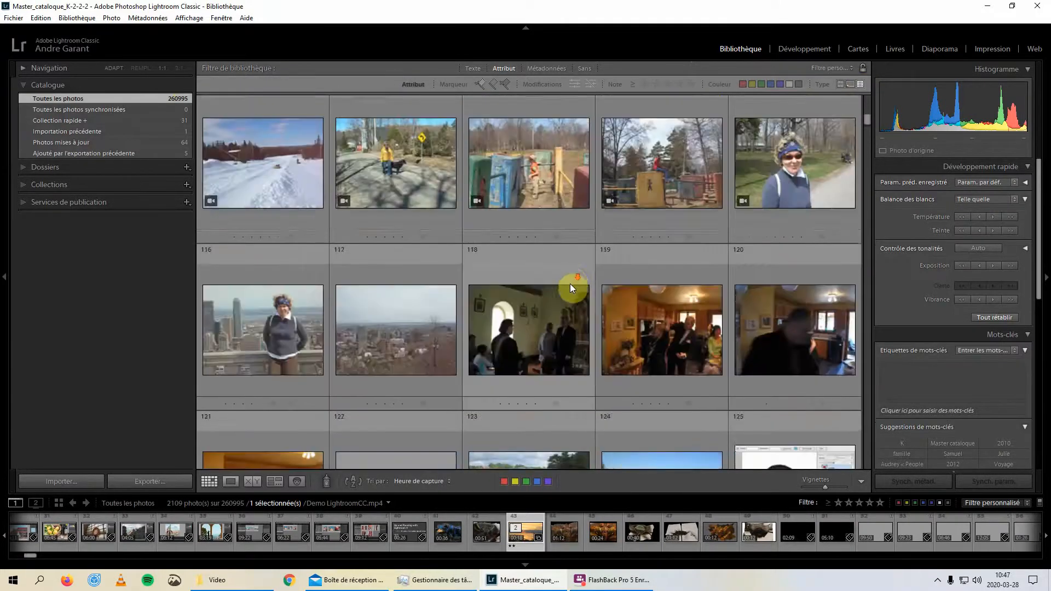
scroll(568, 289, "up", 15)
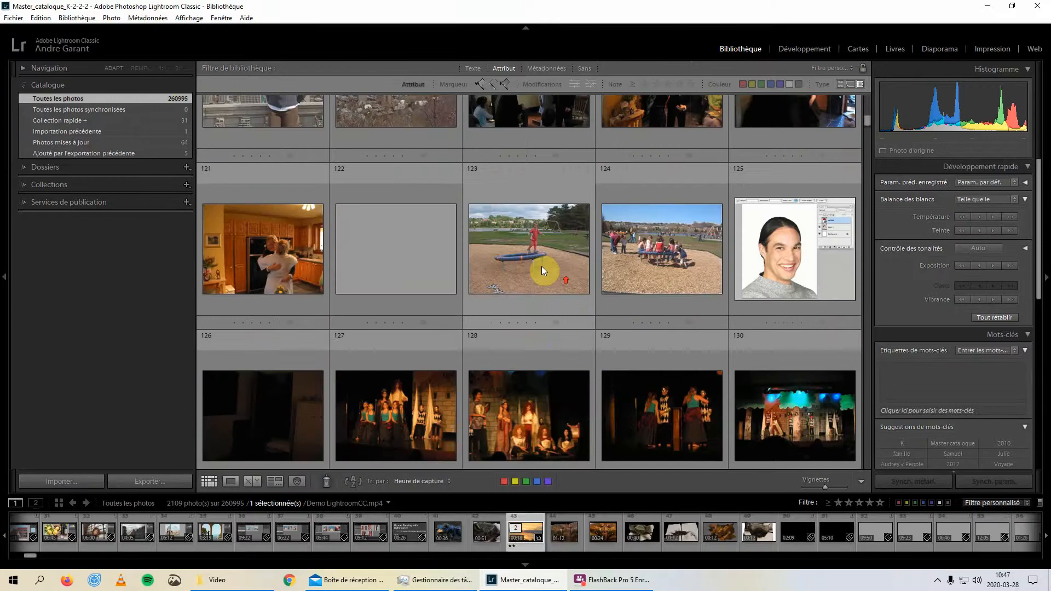
scroll(509, 240, "up", 6)
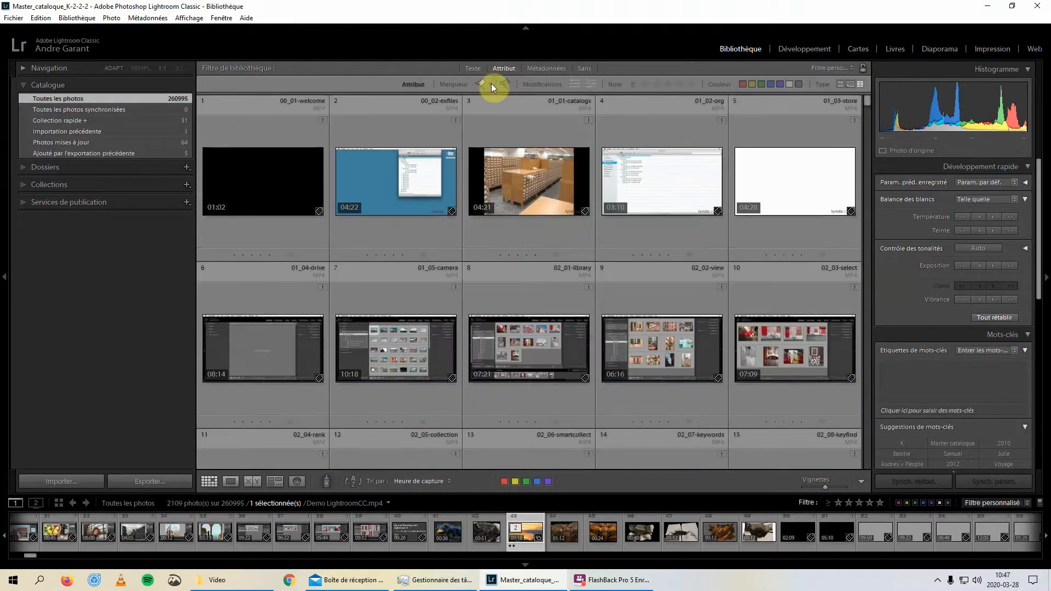
left_click(585, 68)
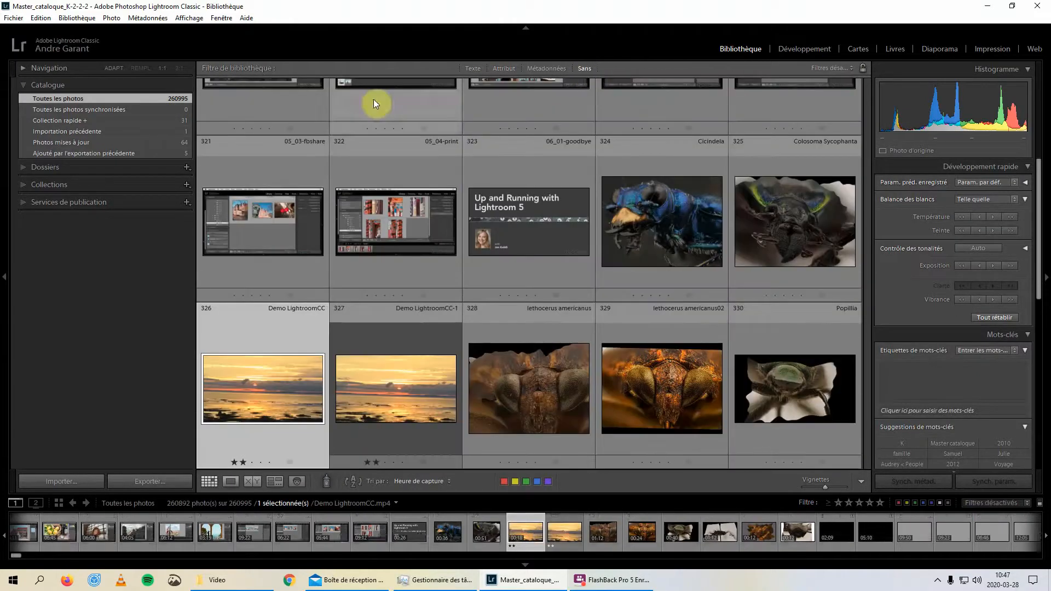
Open the Video demo collection and enlarge its grid by hiding the collections panel and increasing the thumbnail size
left_click(23, 185)
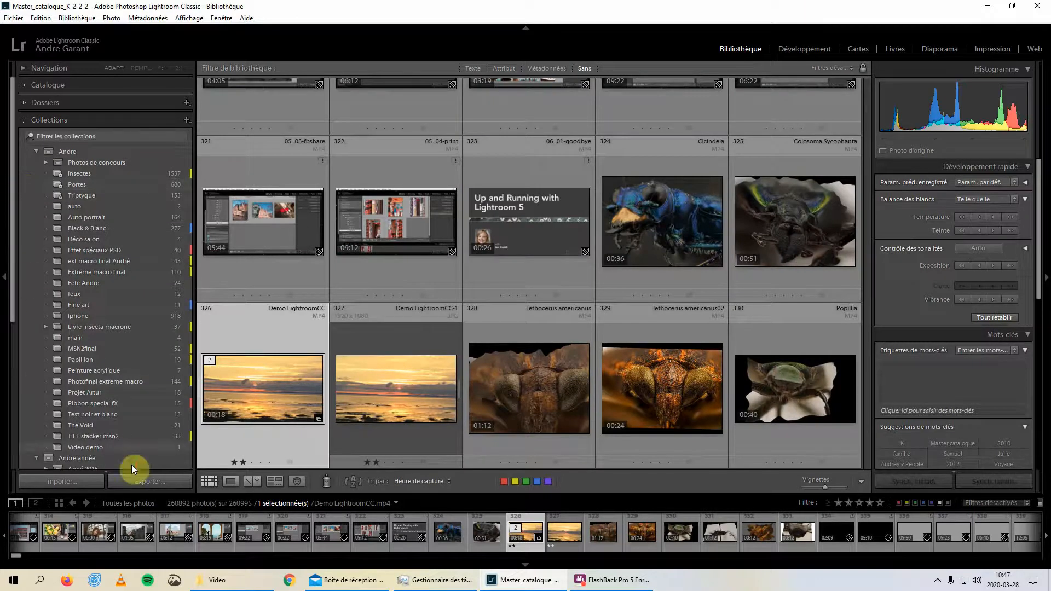
left_click(133, 449)
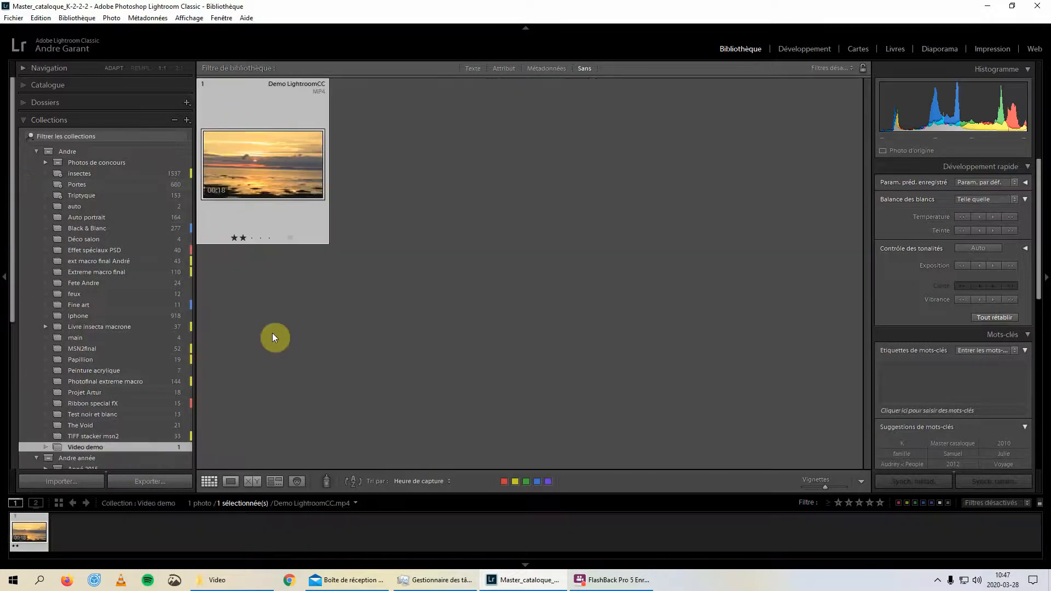
left_click(8, 278)
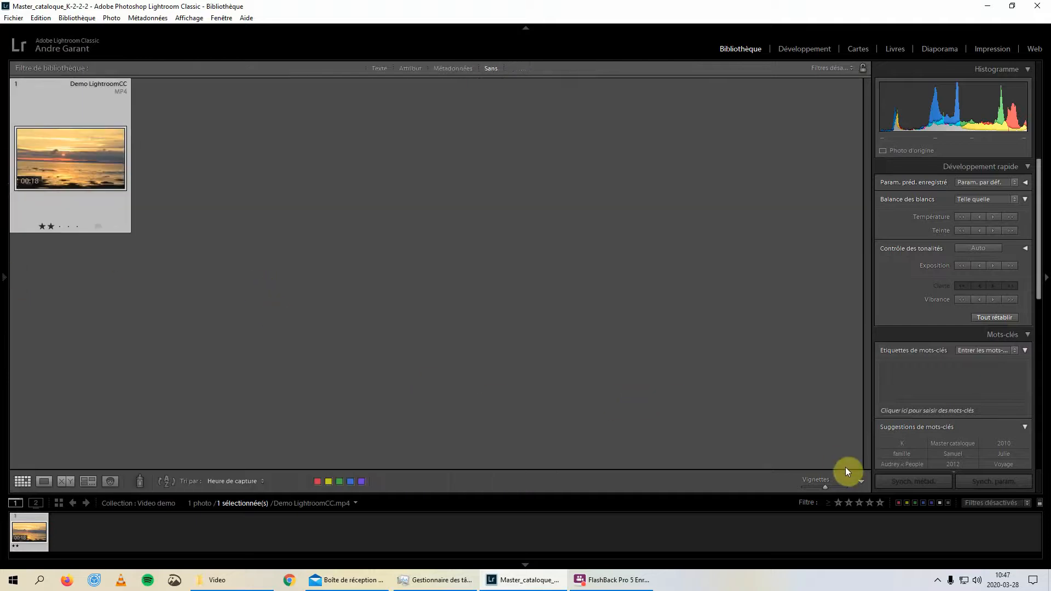
left_click_drag(825, 490, 831, 487)
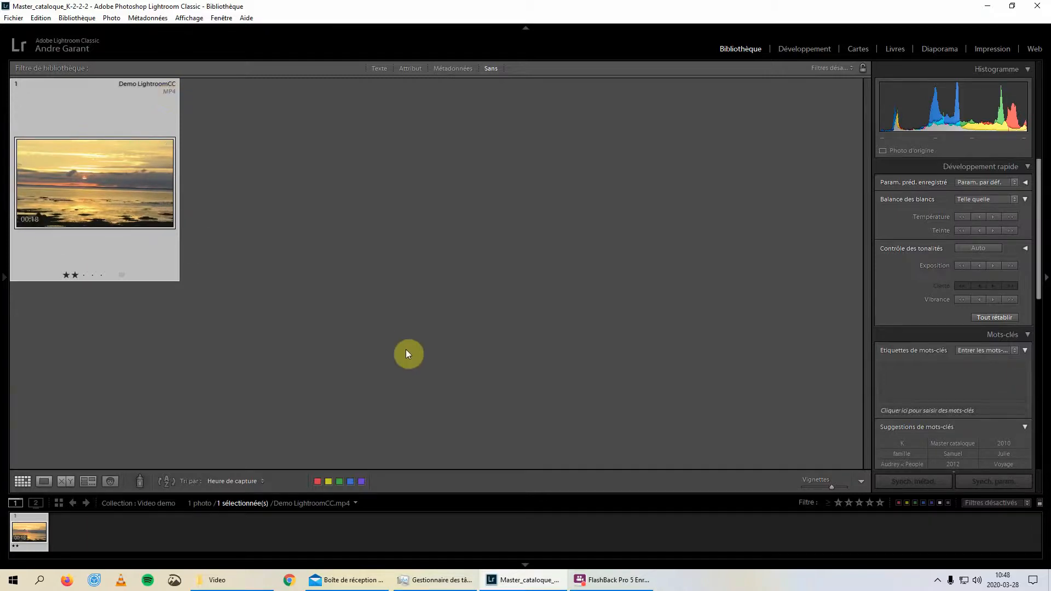
Open the Demo LightroomCC video in Loupe view and play it without the trim strip, pausing at about 00:09
double_click(124, 187)
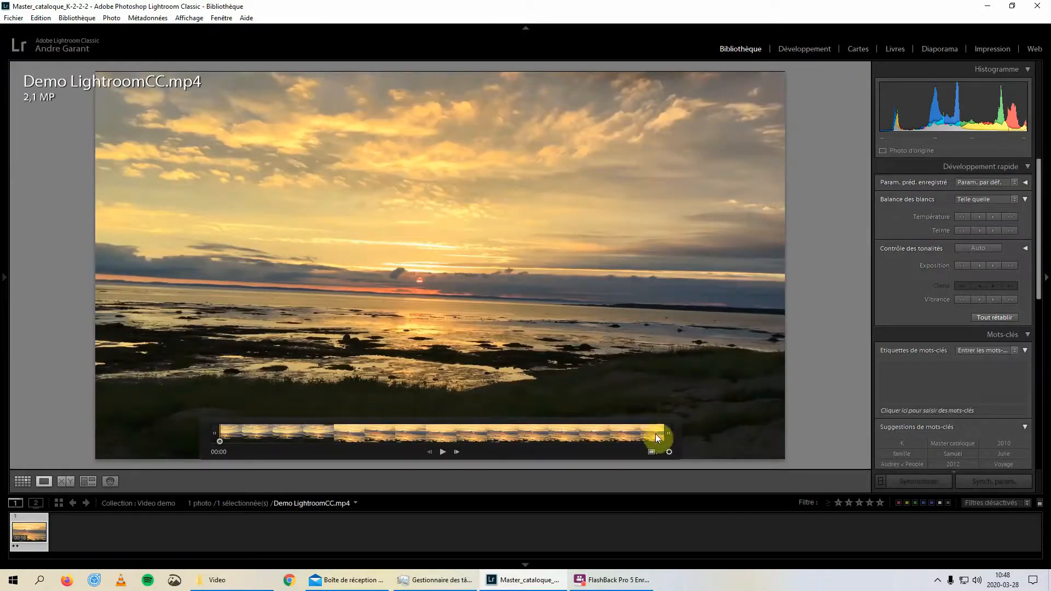
left_click(669, 453)
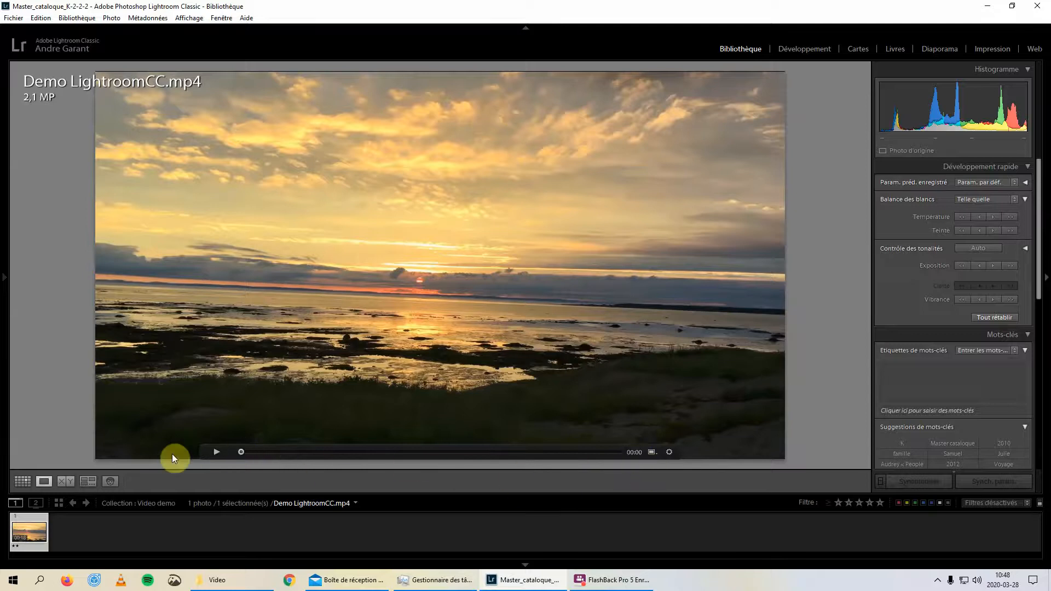
left_click(218, 453)
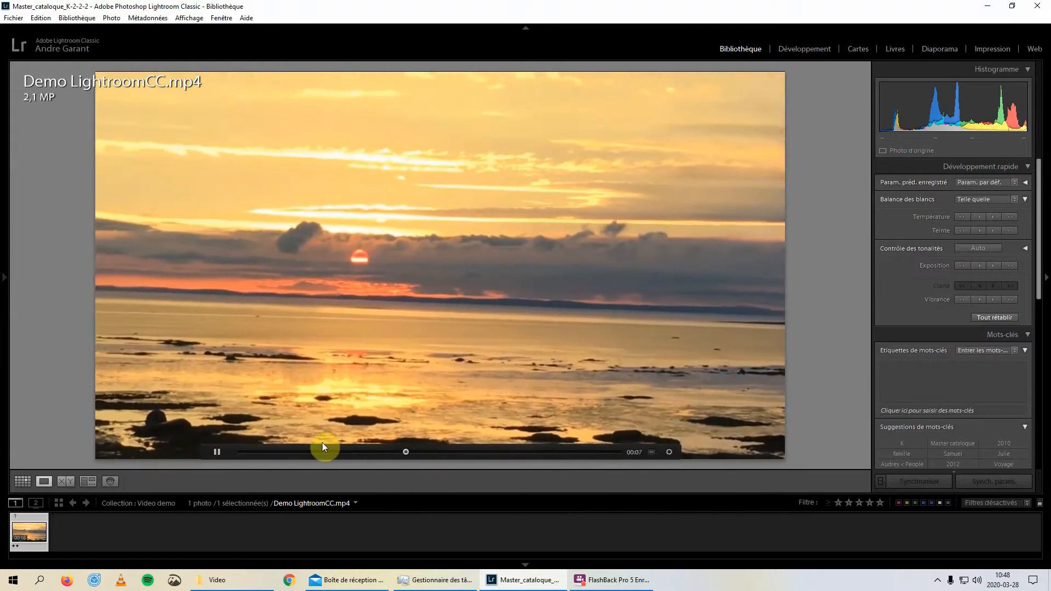
left_click(217, 452)
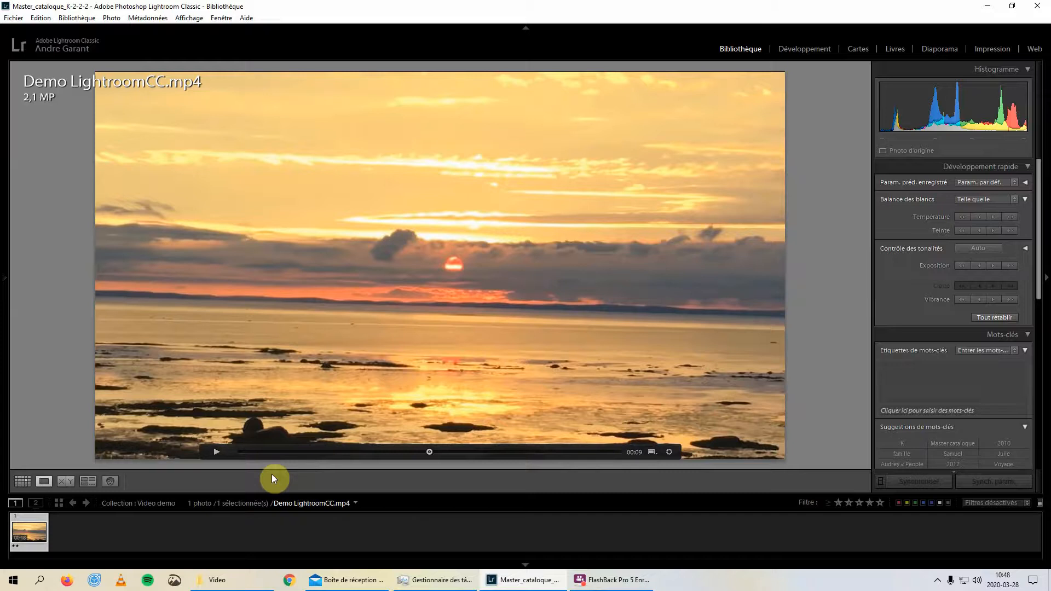
Expand the trim strip and trim the video to start at about 00:04 and end at about 00:15
left_click(669, 453)
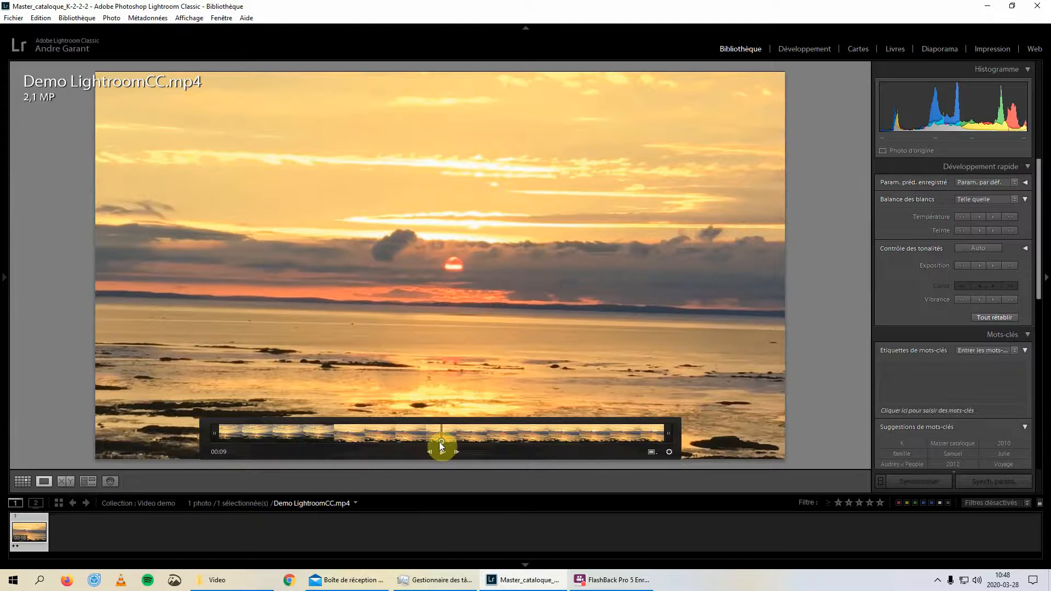
left_click_drag(441, 441, 219, 444)
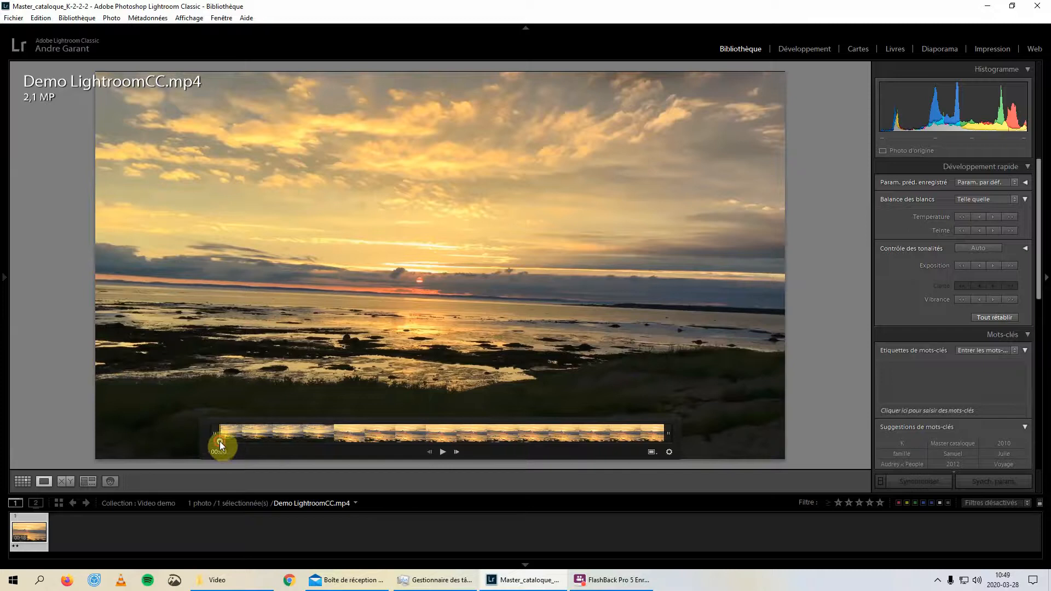
left_click_drag(220, 441, 265, 438)
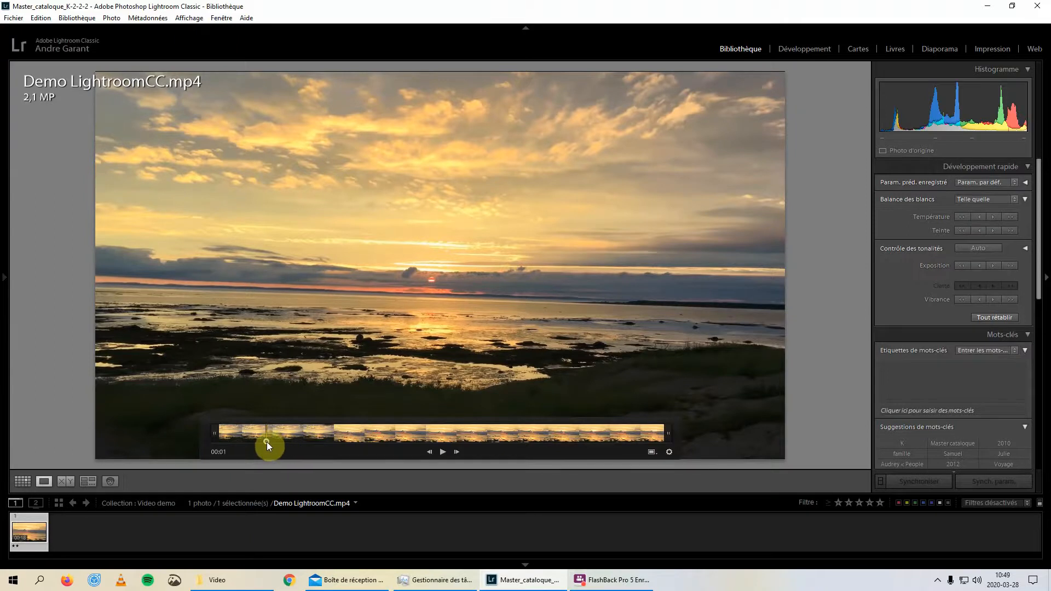
left_click_drag(267, 442, 333, 444)
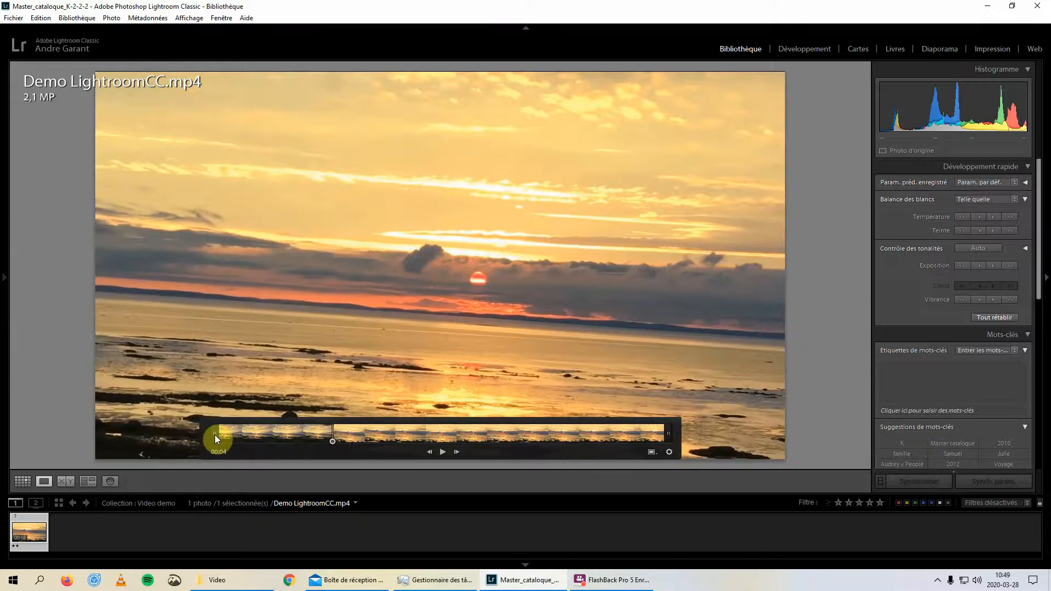
left_click_drag(214, 435, 231, 435)
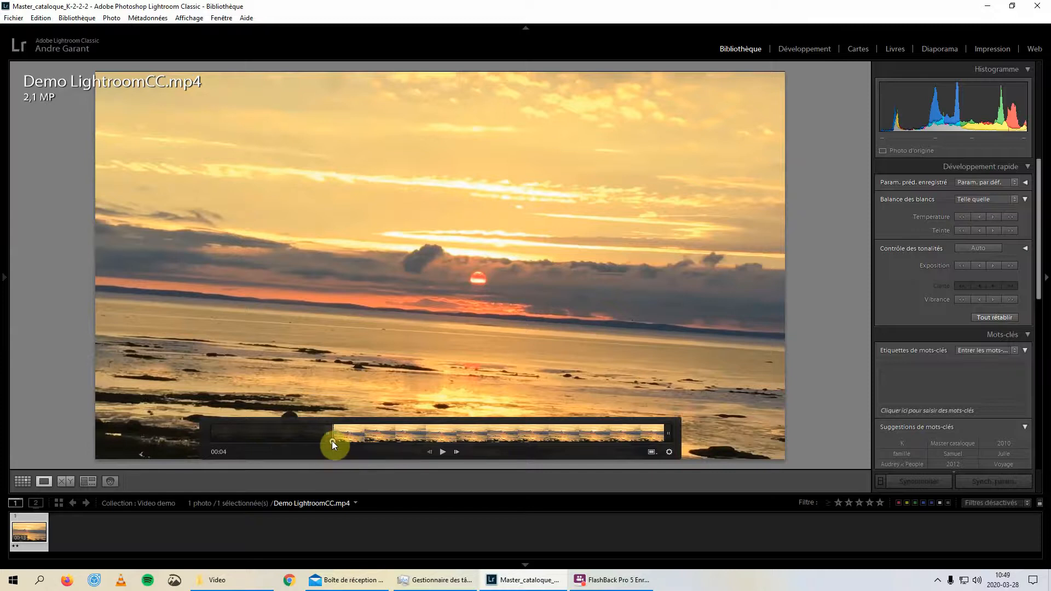
left_click_drag(332, 442, 607, 450)
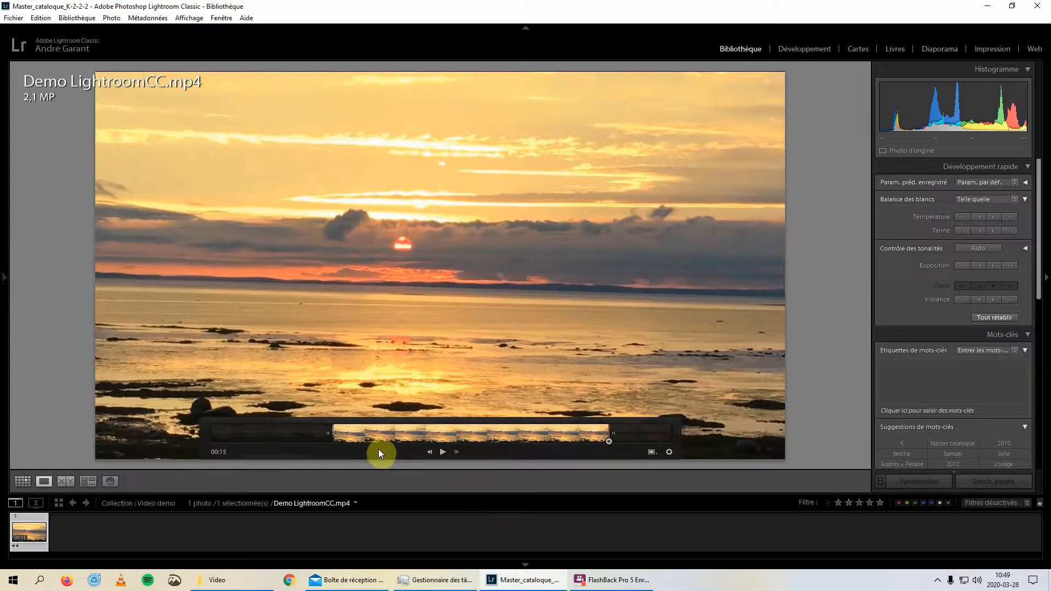
Play the trimmed clip, pause at about 00:14, and compare the player with the trim strip collapsed and expanded
left_click(442, 451)
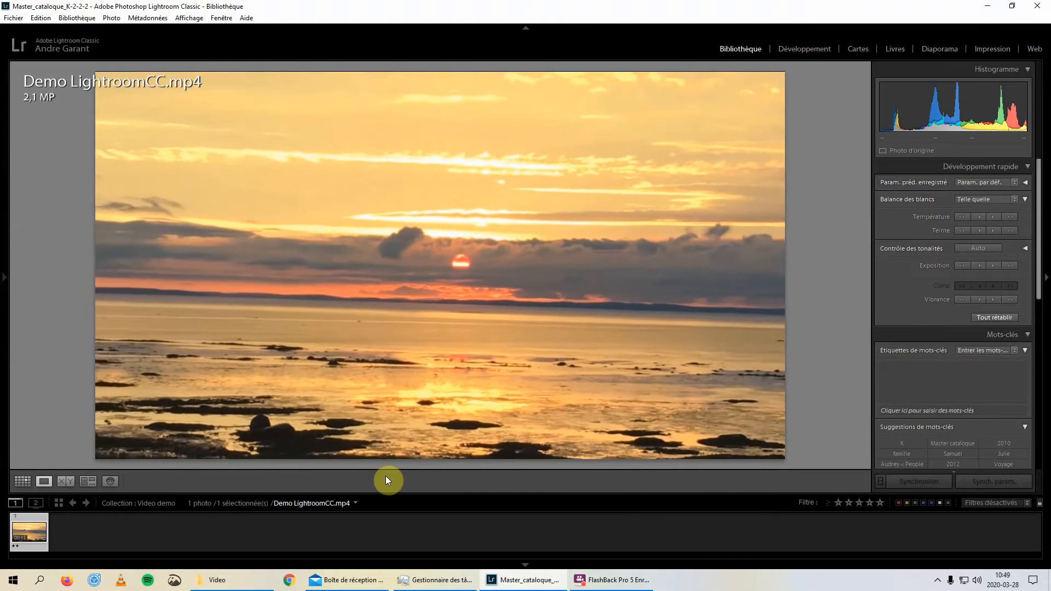
mouse_move(483, 374)
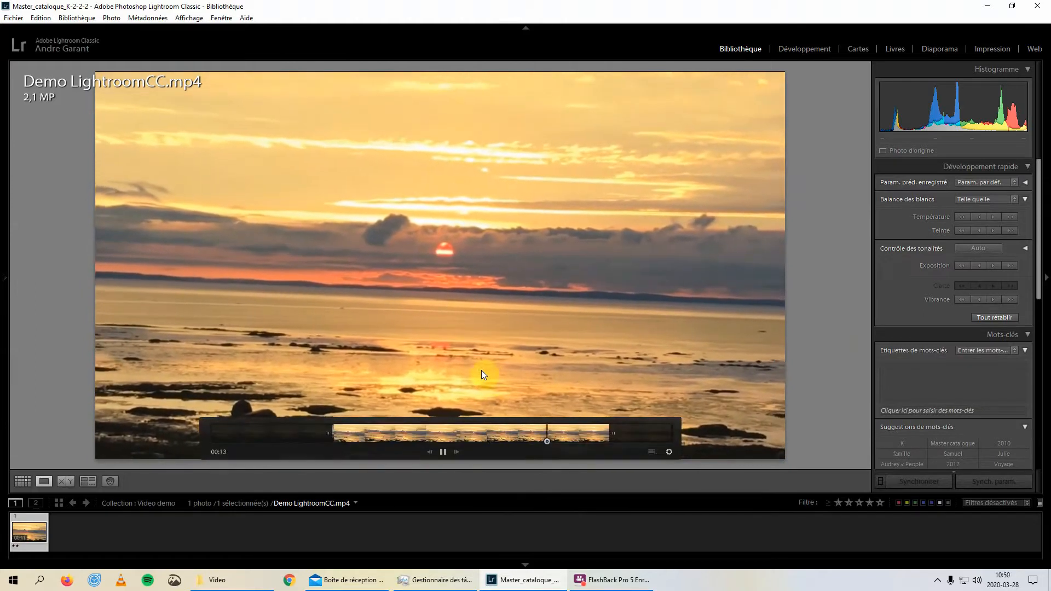
left_click(443, 452)
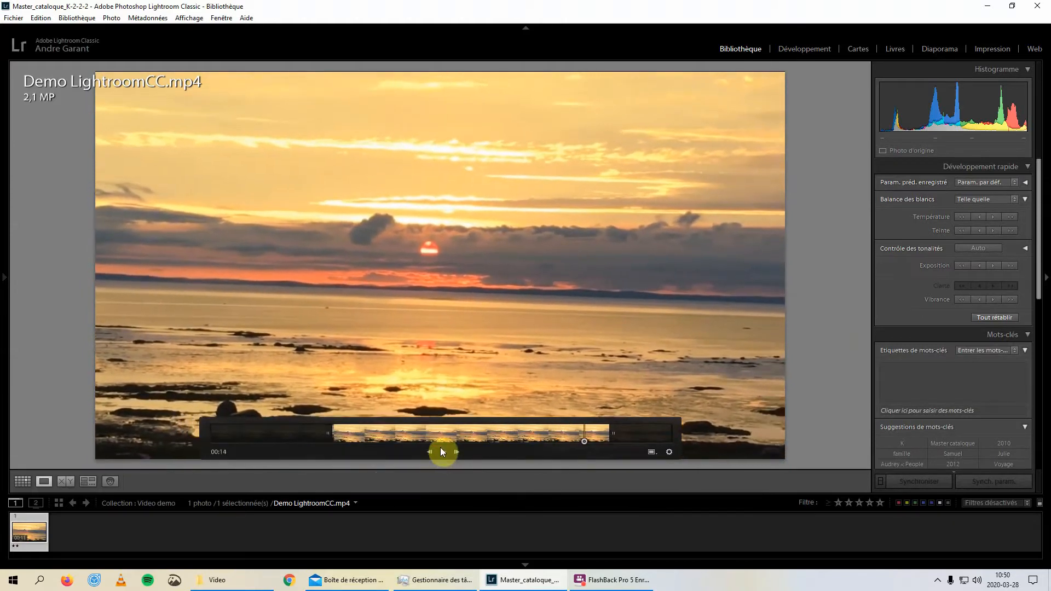
left_click(669, 452)
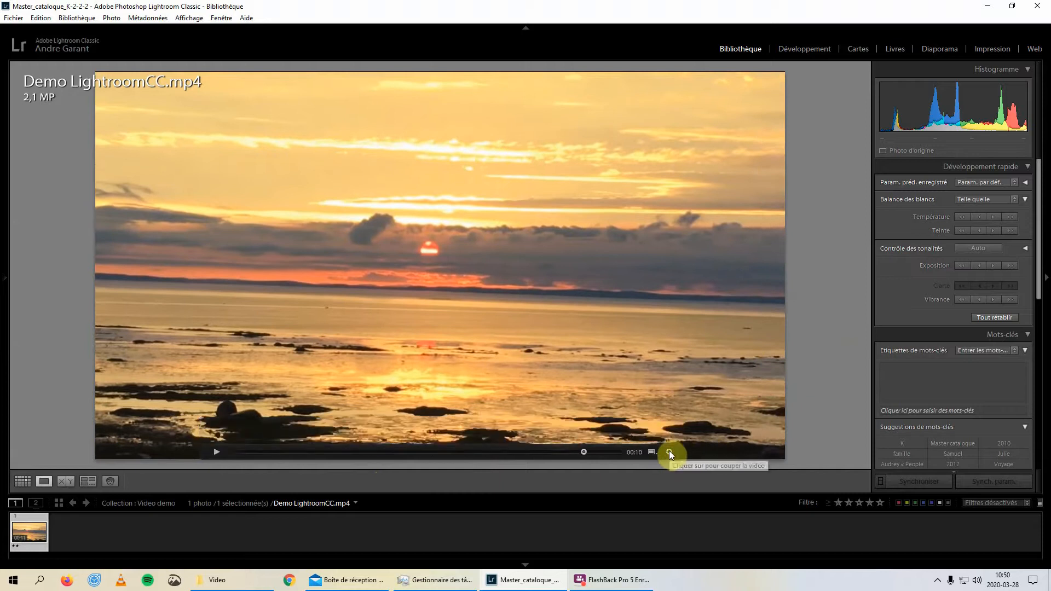
left_click(669, 452)
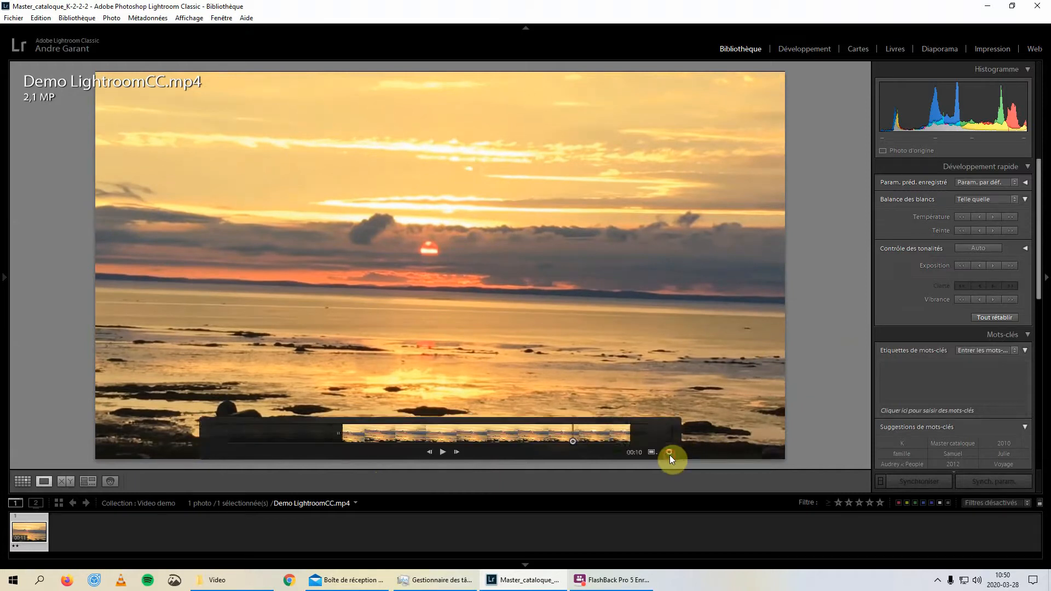
left_click(669, 454)
left_click(670, 454)
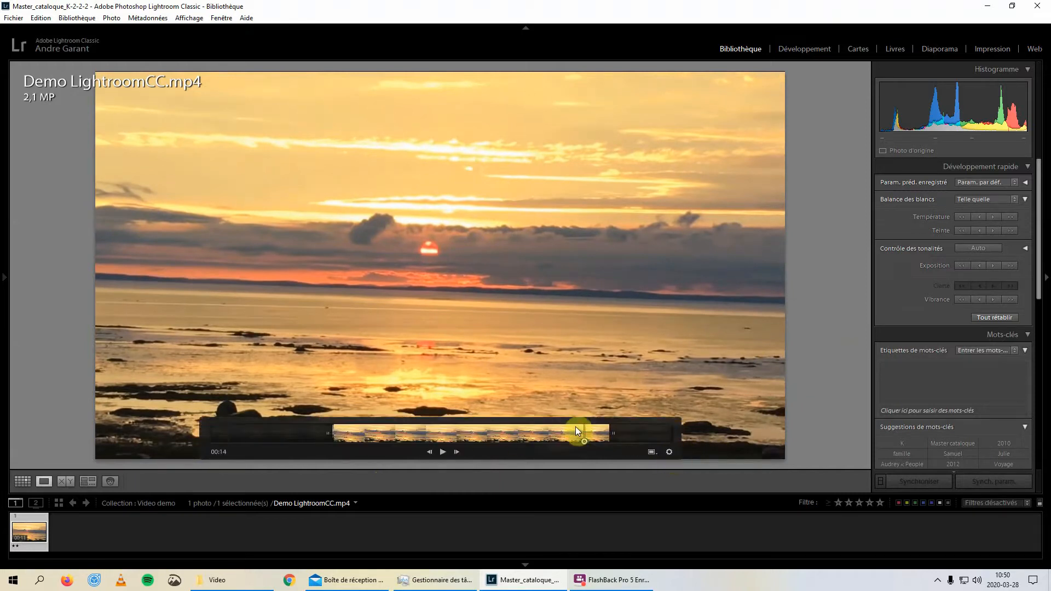
Extend the end and start trim markers back to the full length of the video
left_click_drag(613, 435, 691, 433)
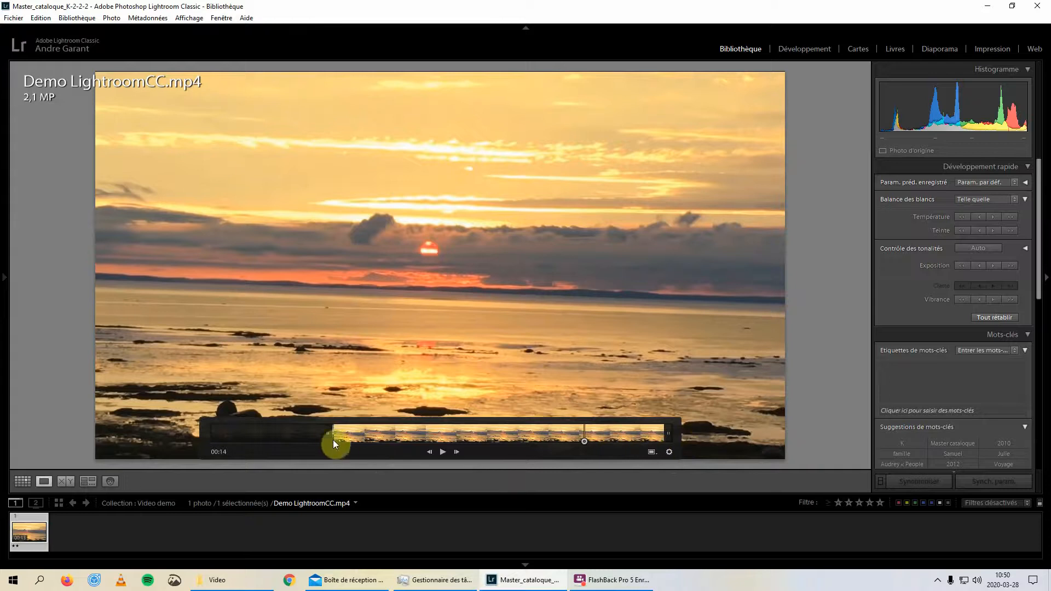
left_click_drag(325, 432, 182, 419)
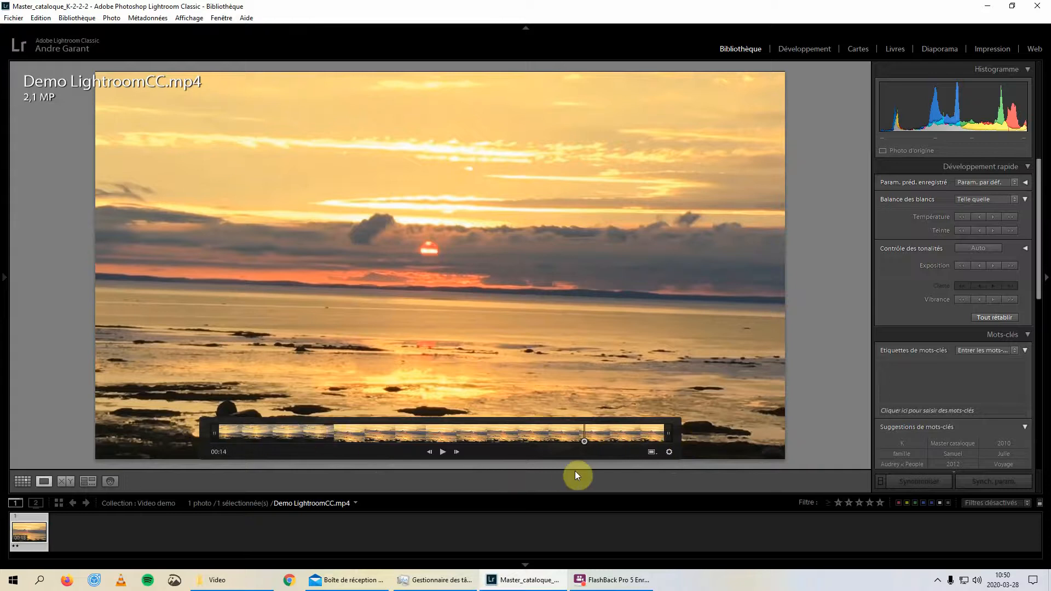
Set the frame at 00:14 as the video's thumbnail image, and replace it with the frame at about 00:10
left_click(656, 452)
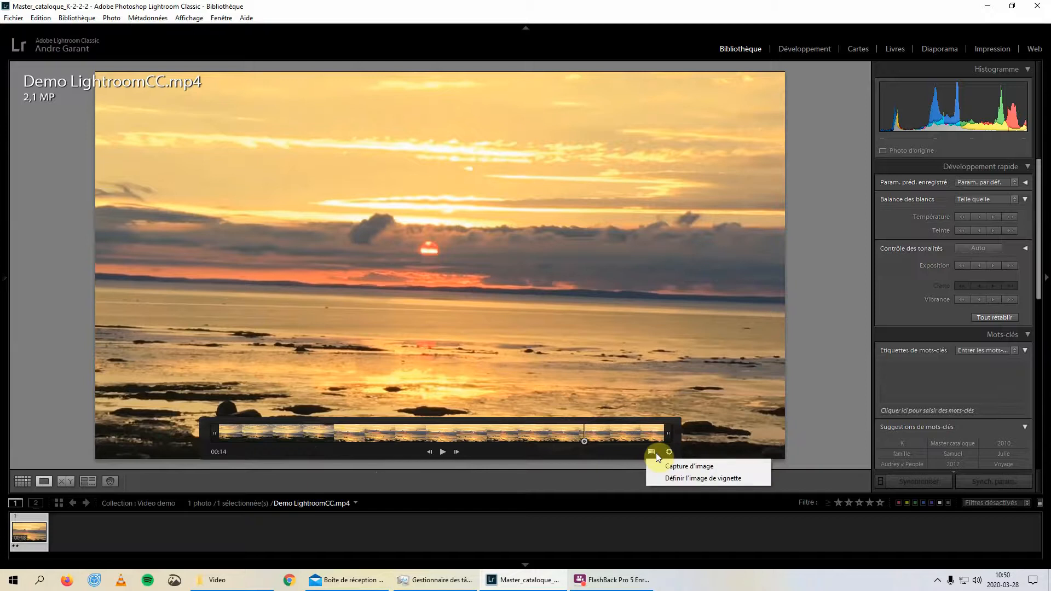
left_click(678, 482)
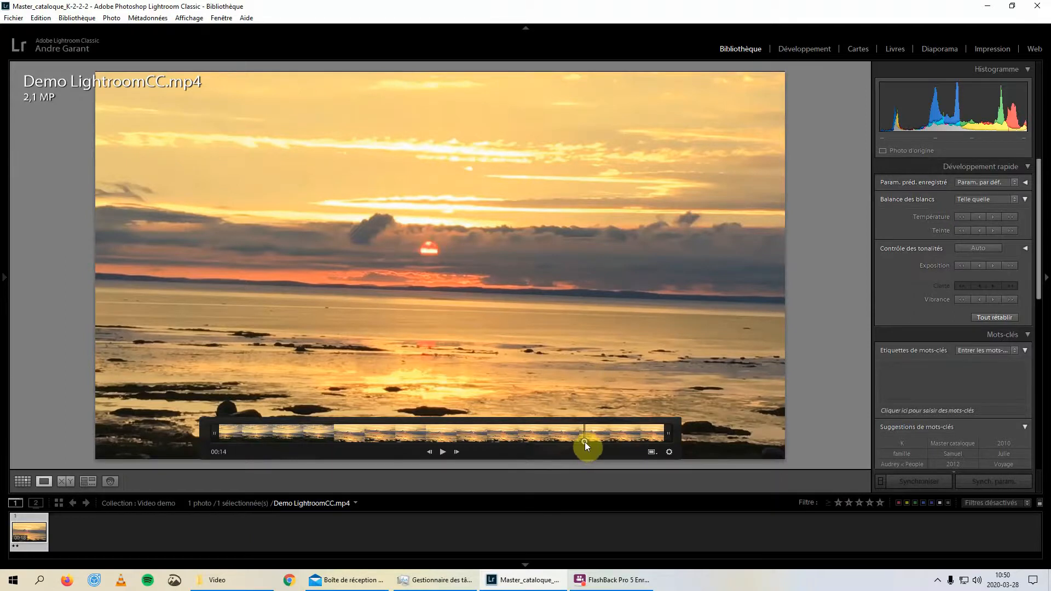
left_click_drag(585, 440, 474, 447)
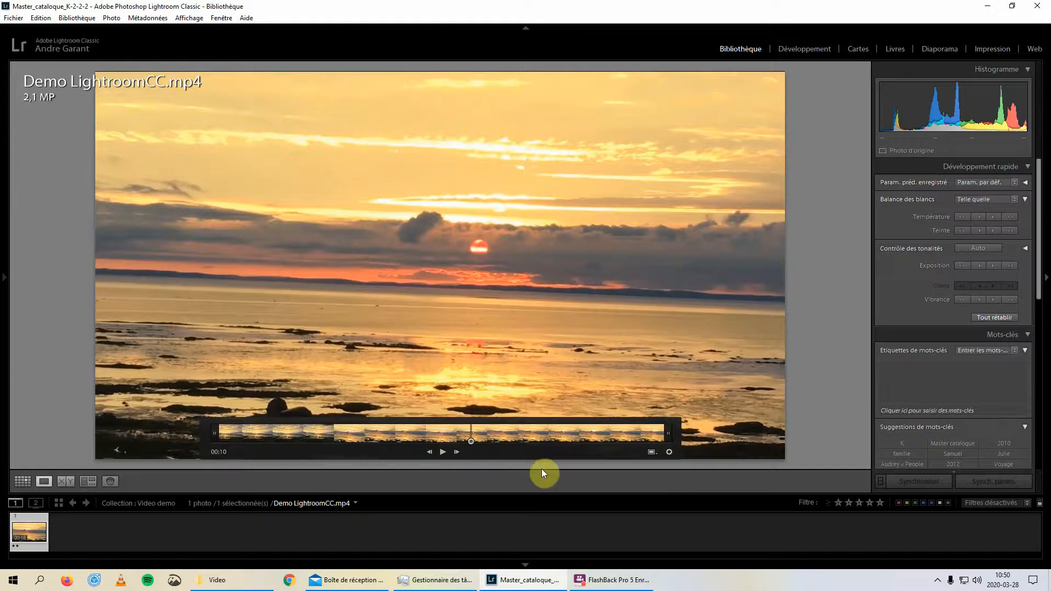
left_click(653, 452)
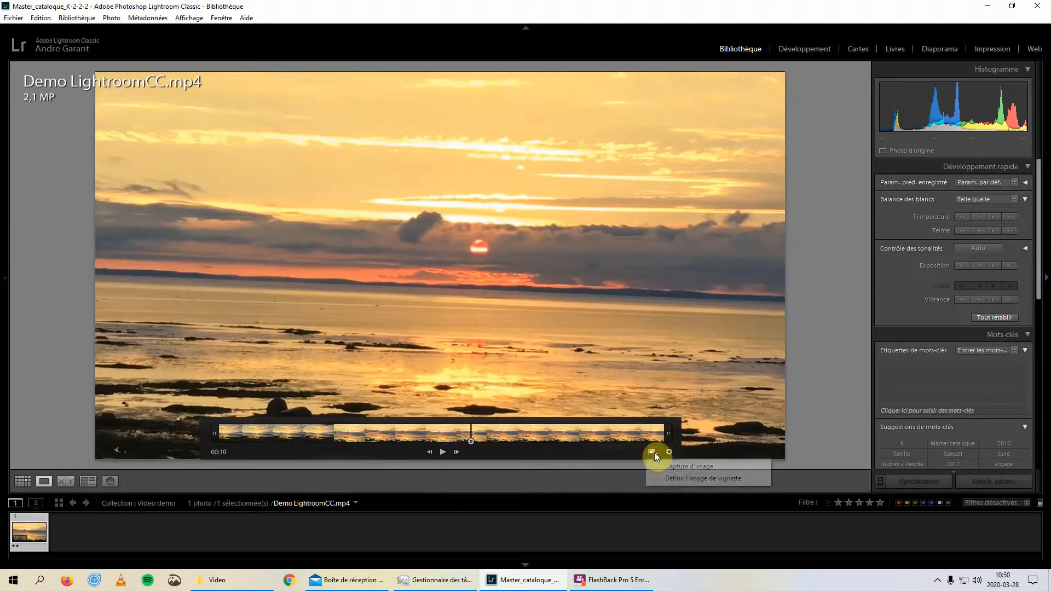
left_click(668, 479)
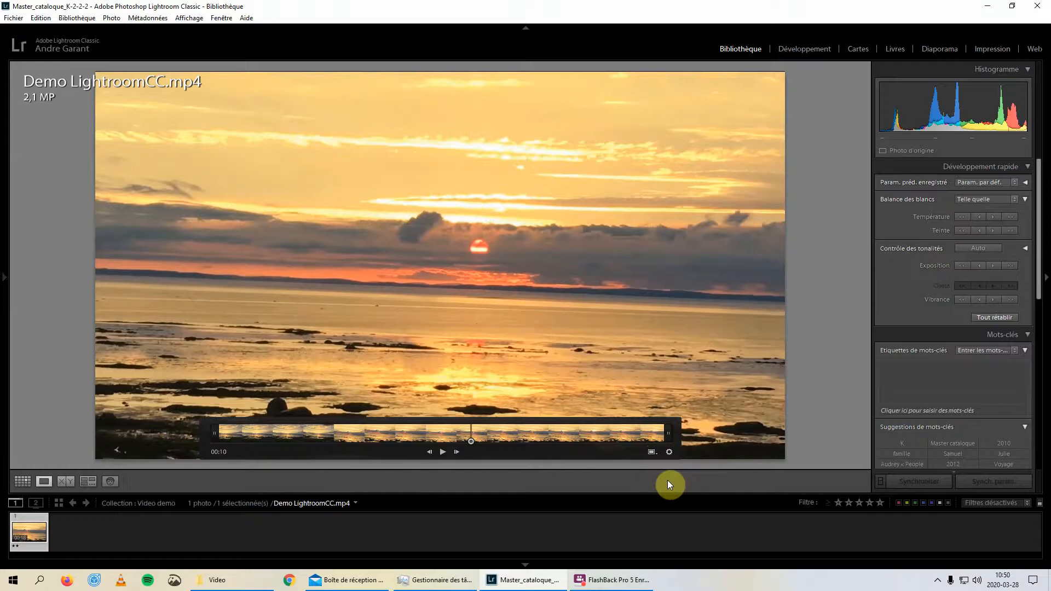
Check the video's thumbnail in the Library grid and reopen the clip in Loupe view
left_click(22, 483)
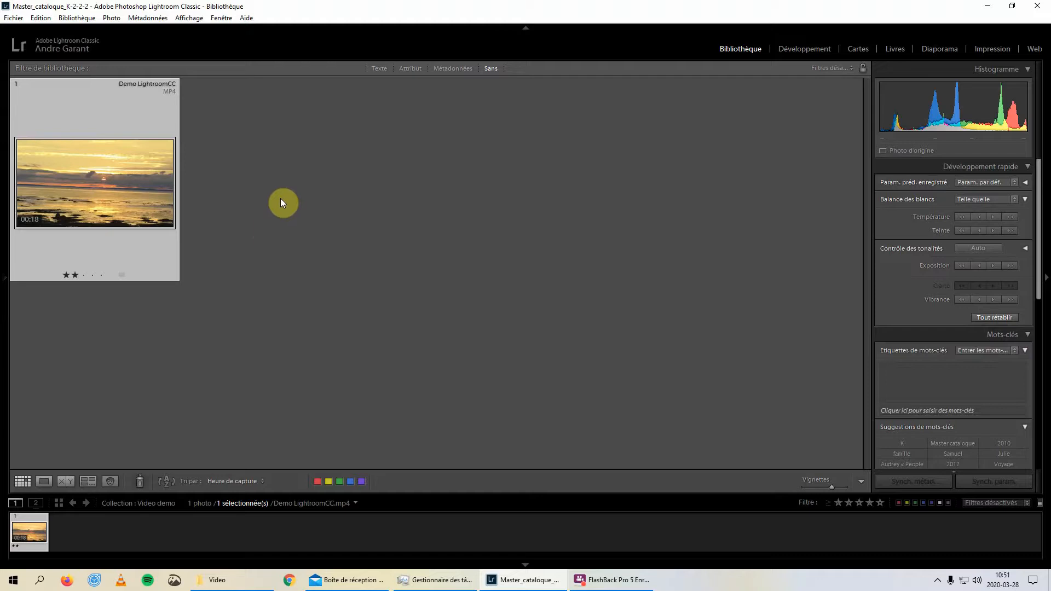
double_click(124, 180)
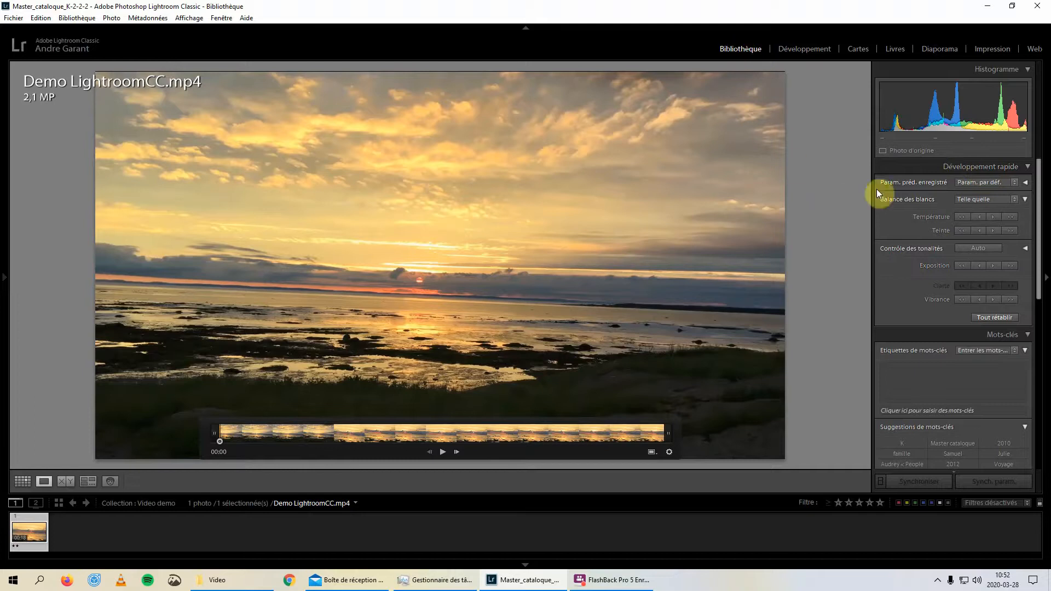
Try darkening the video's exposure with Quick Develop, and reset all the adjustments
left_click(978, 267)
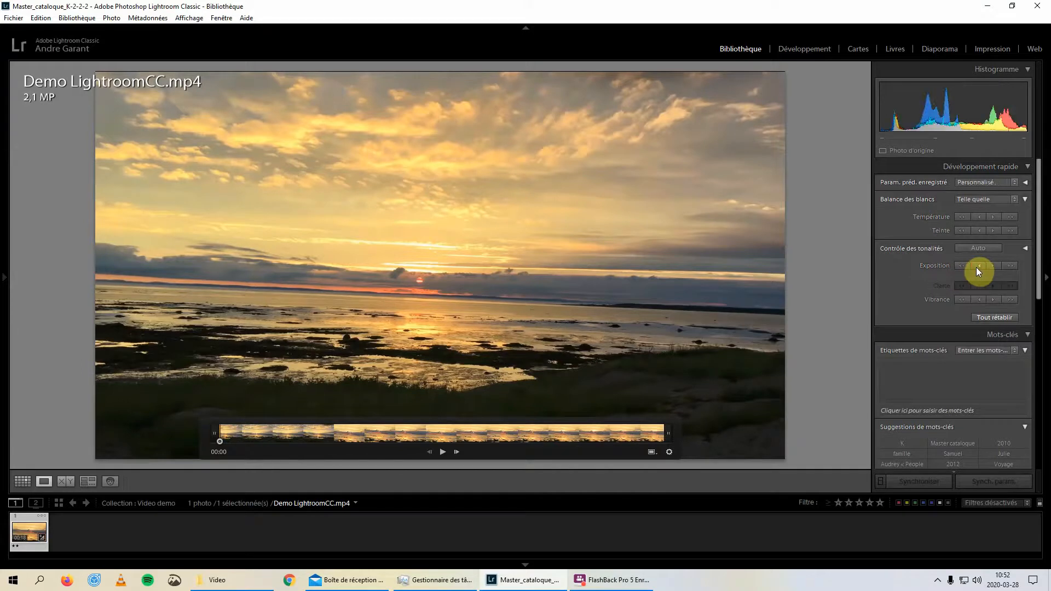
left_click(968, 267)
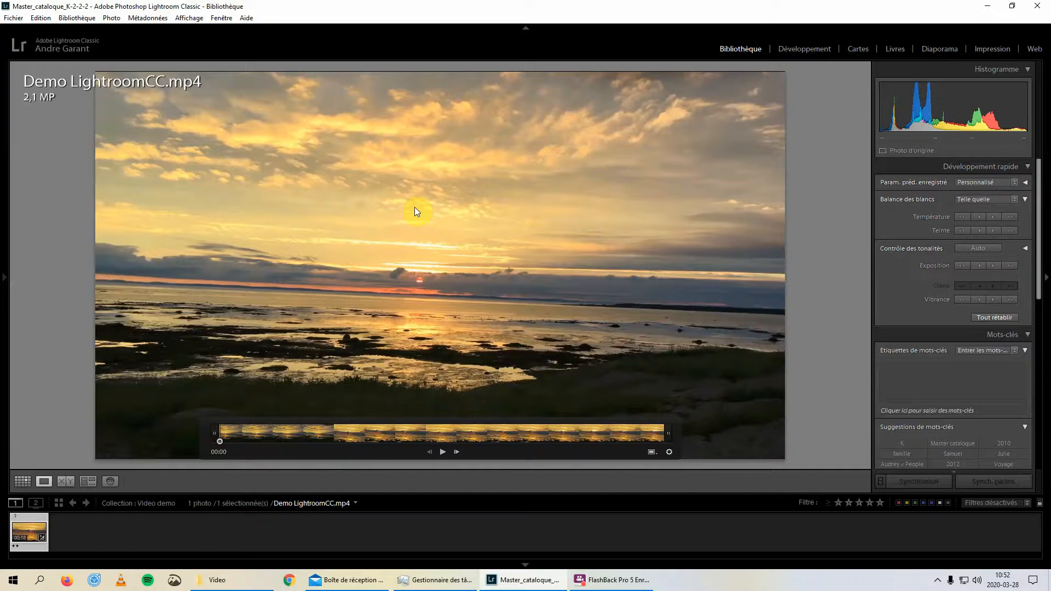
left_click(1000, 317)
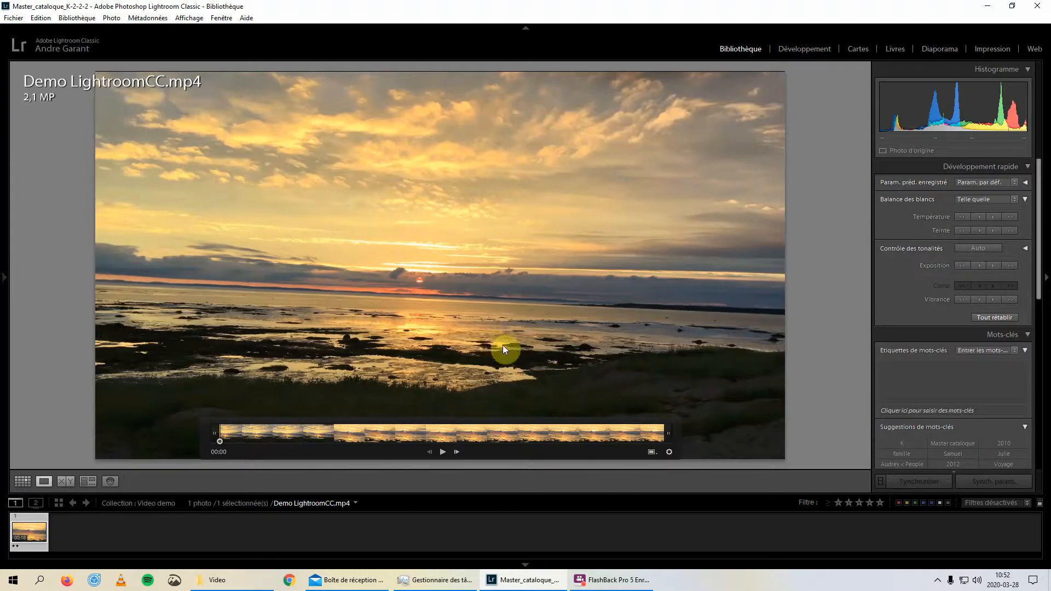
Enlarge the video's thumbnail in the grid and darken its exposure with Quick Develop, brightening it slightly at the end
left_click(22, 481)
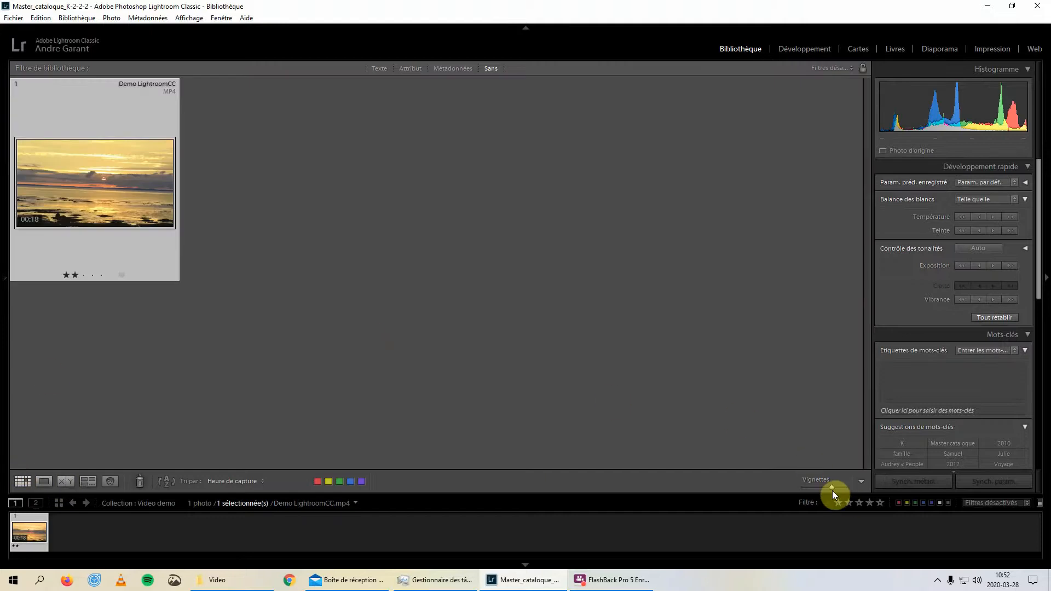
left_click_drag(833, 488, 842, 487)
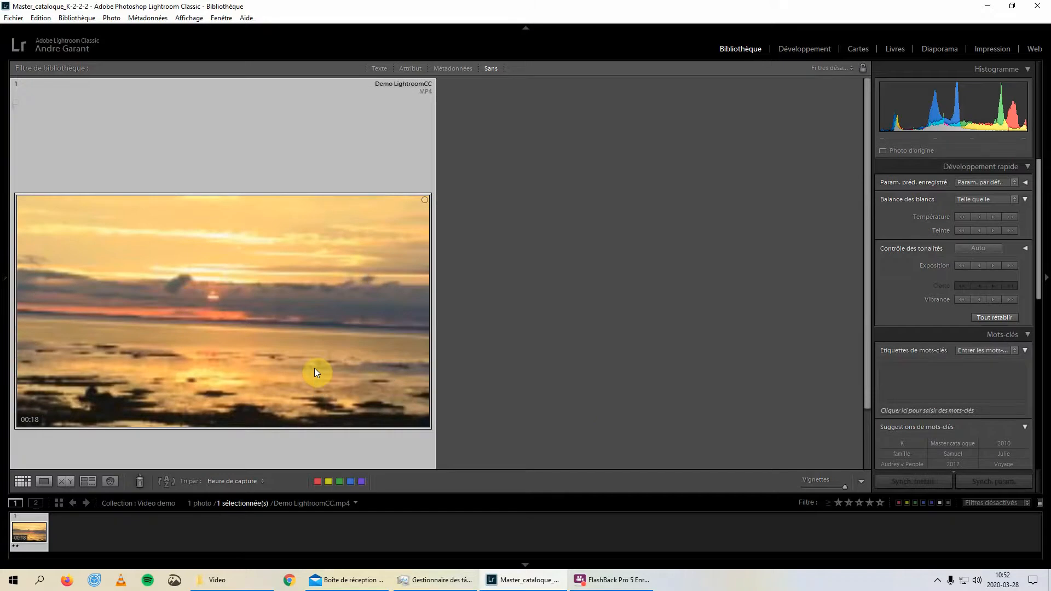
left_click(961, 266)
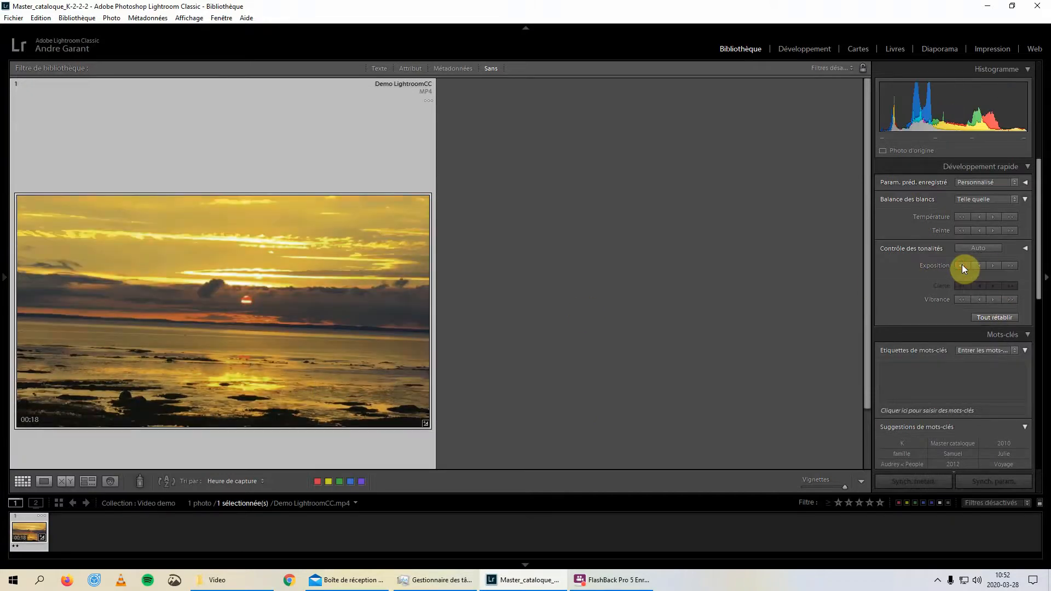
left_click(958, 265)
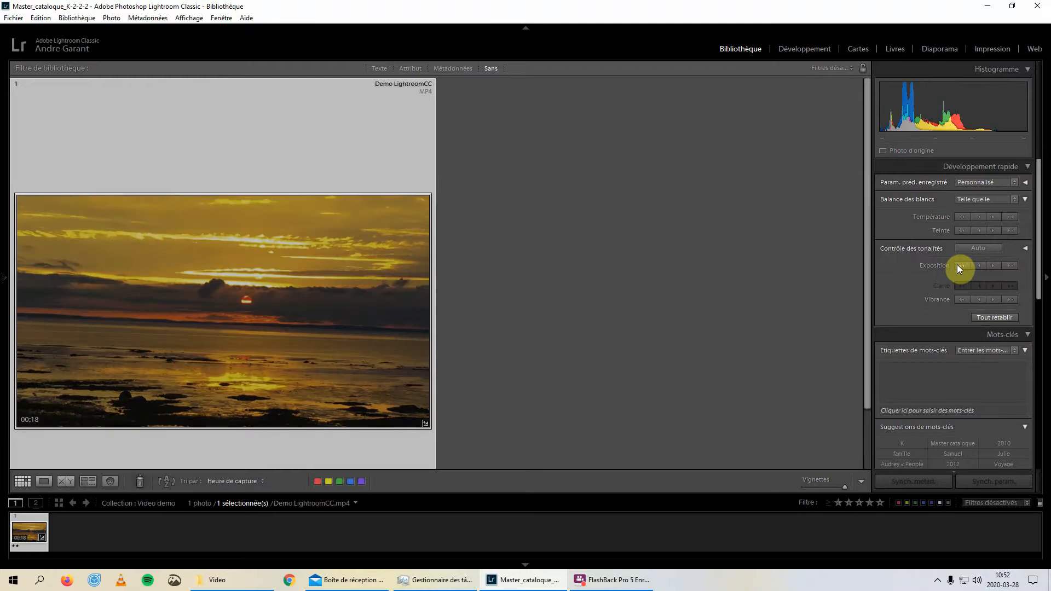
left_click(980, 266)
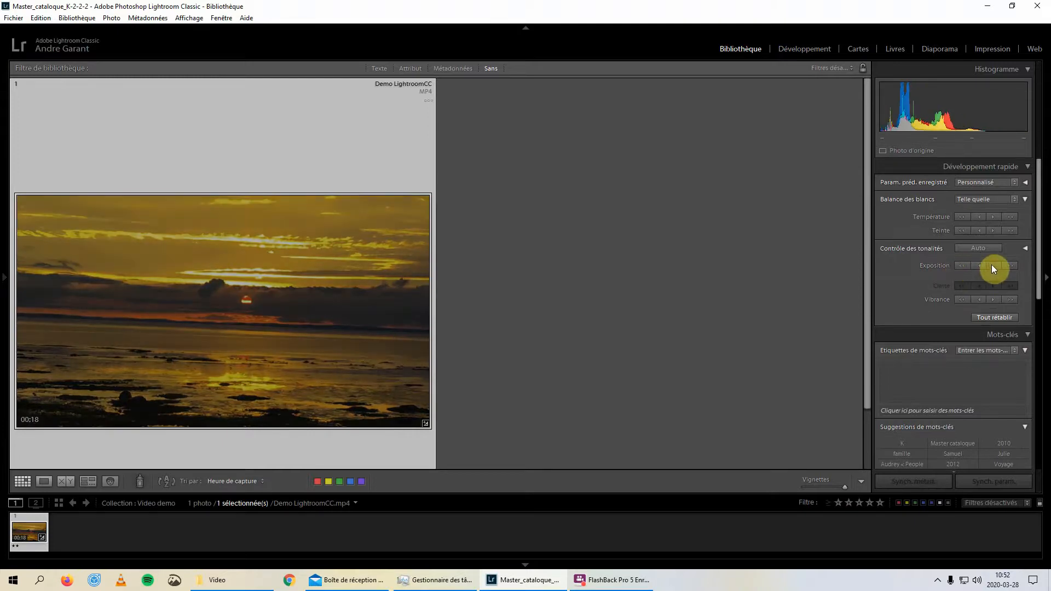
left_click(992, 265)
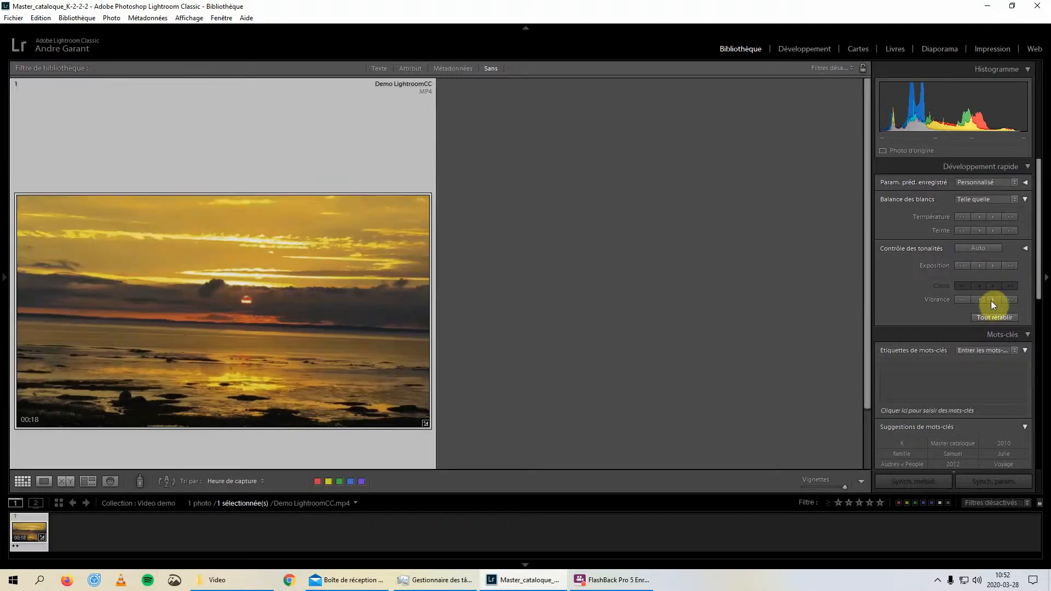
Cool the video's white balance temperature and shift its tint toward green with Quick Develop
left_click(979, 219)
left_click(963, 217)
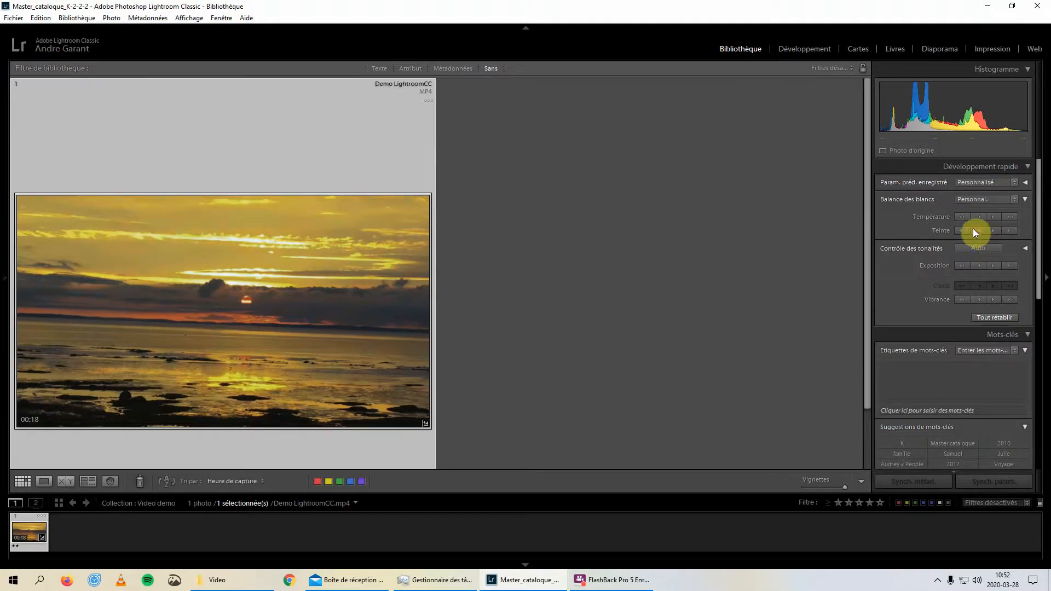
left_click(974, 228)
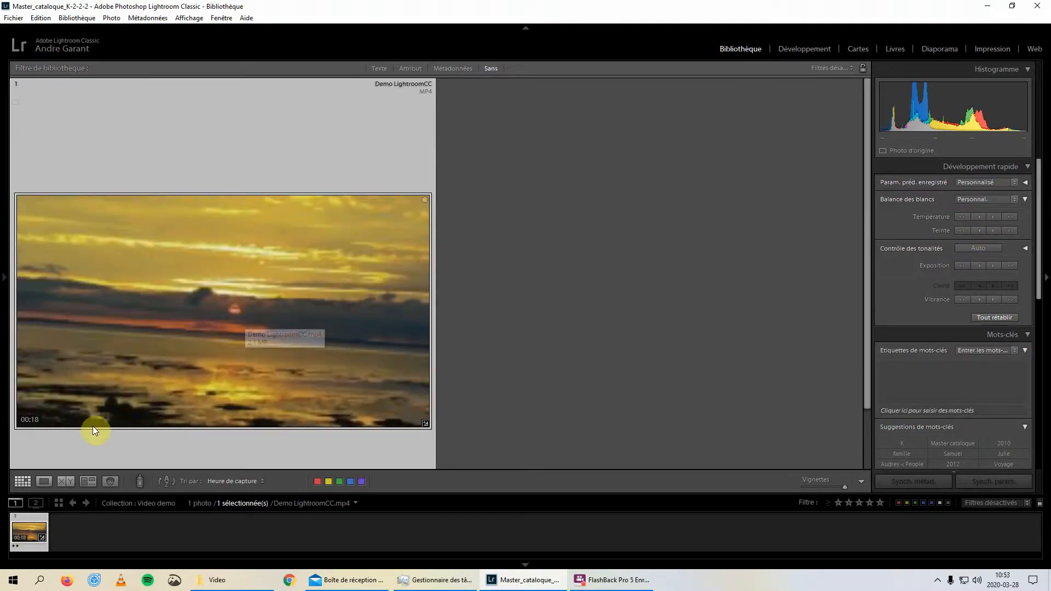
Play the adjusted video in Loupe view, pause it at about 00:09, and reset all Quick Develop adjustments
left_click(45, 481)
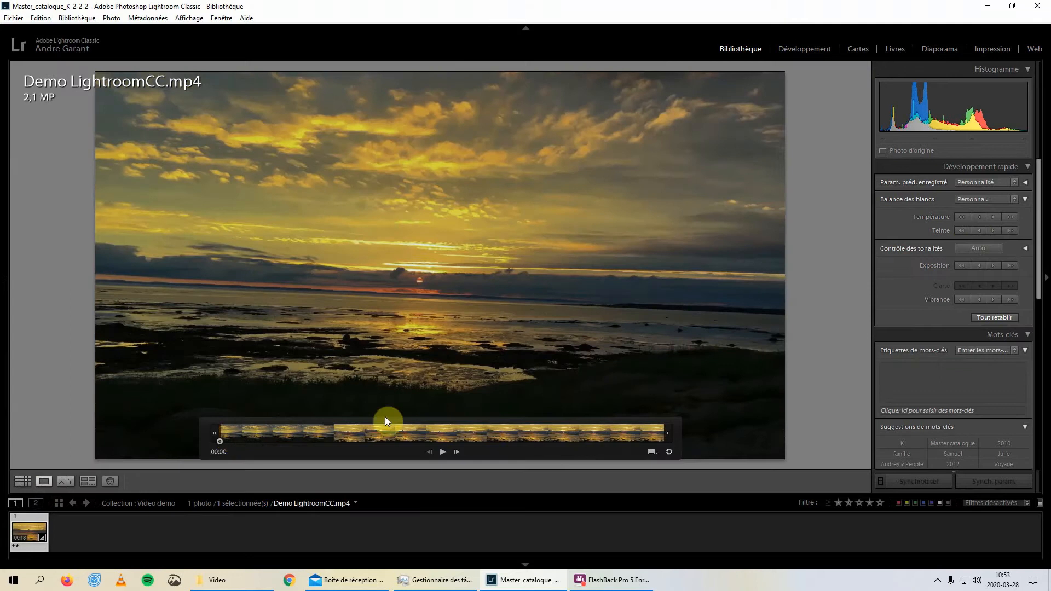
left_click(442, 452)
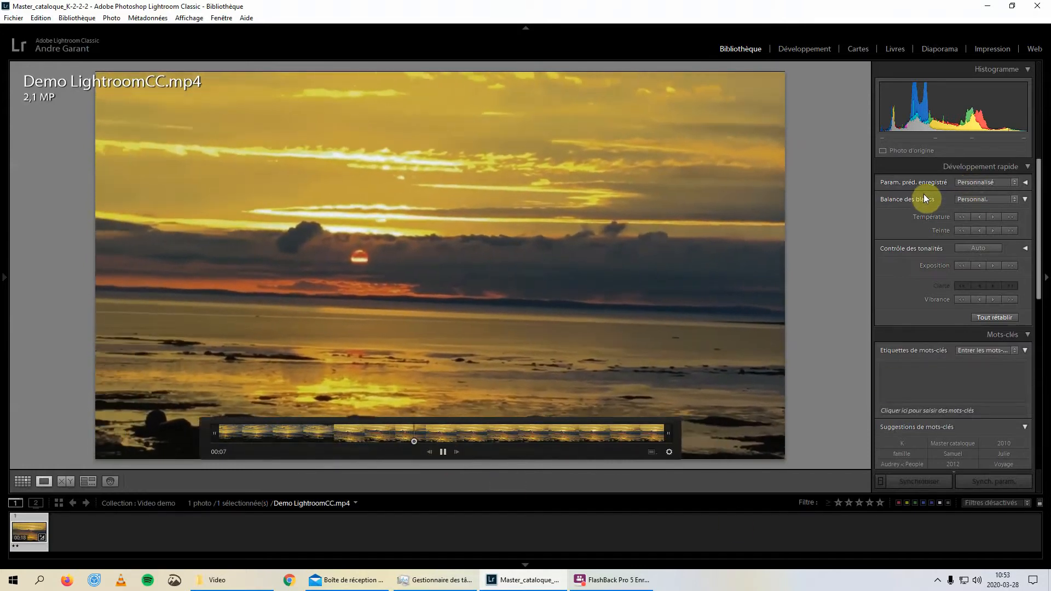
left_click(444, 452)
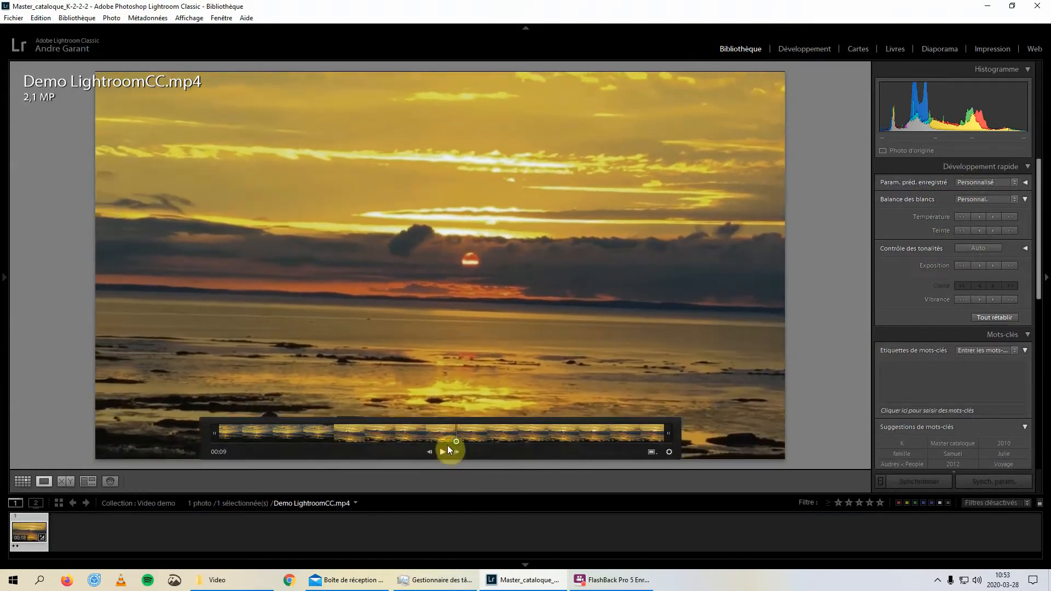
left_click(984, 317)
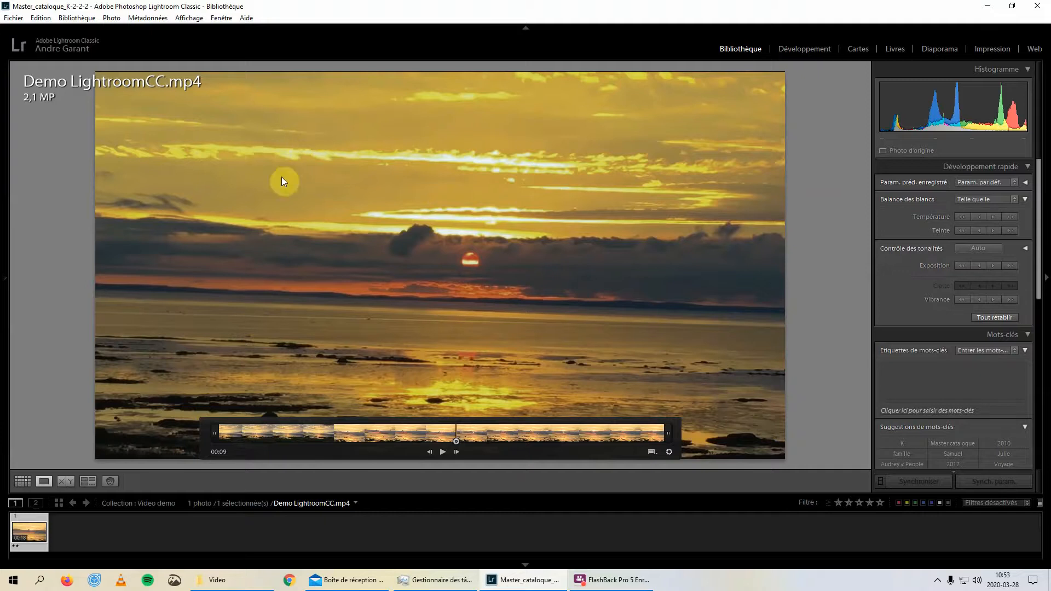
Reopen the video from the grid, check whether the Develop module supports it, and return to the Library
left_click(22, 481)
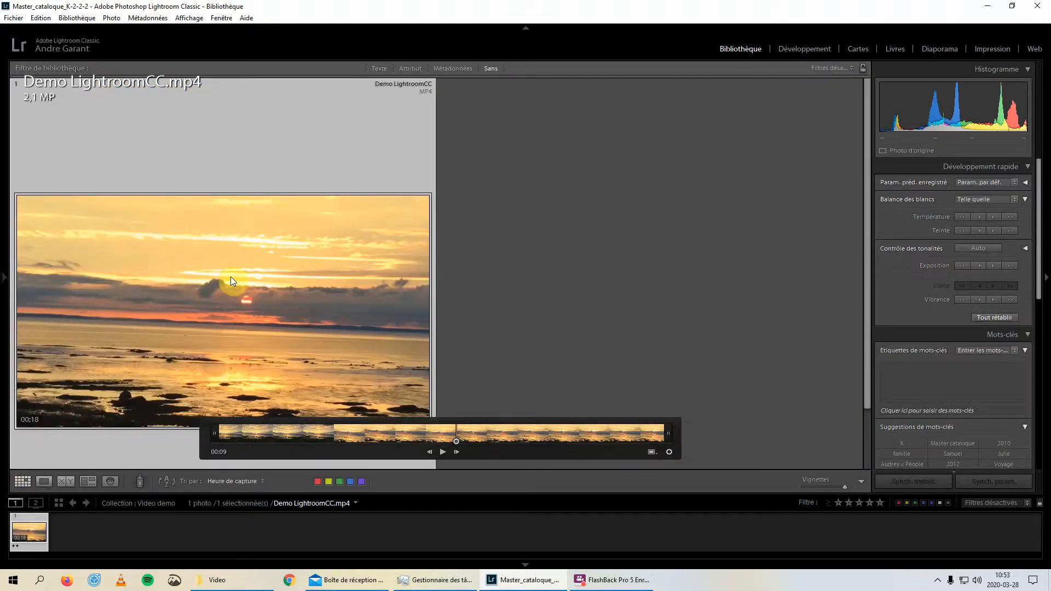
left_click(442, 451)
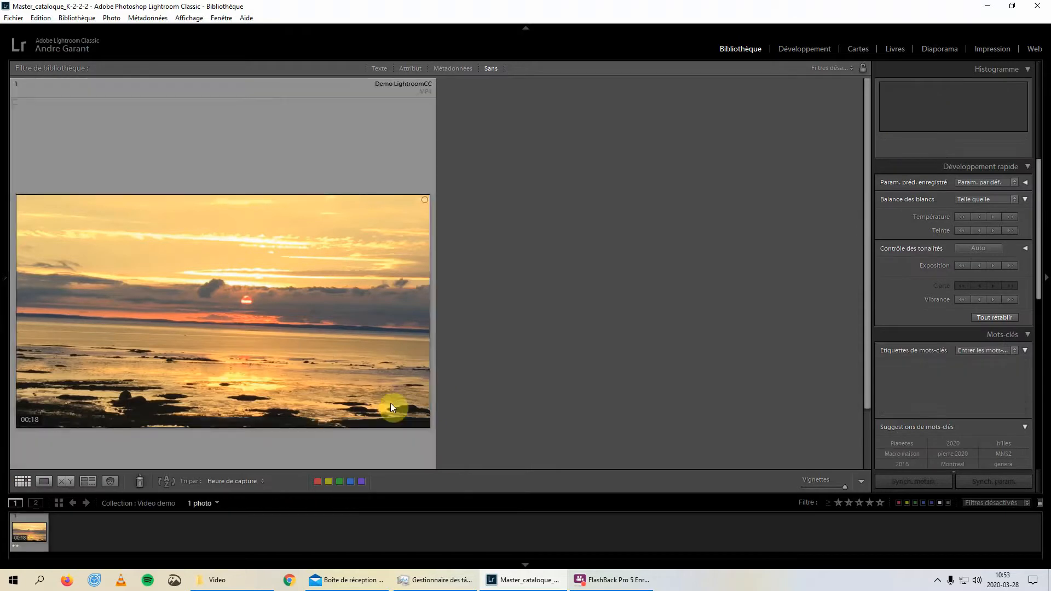
double_click(303, 339)
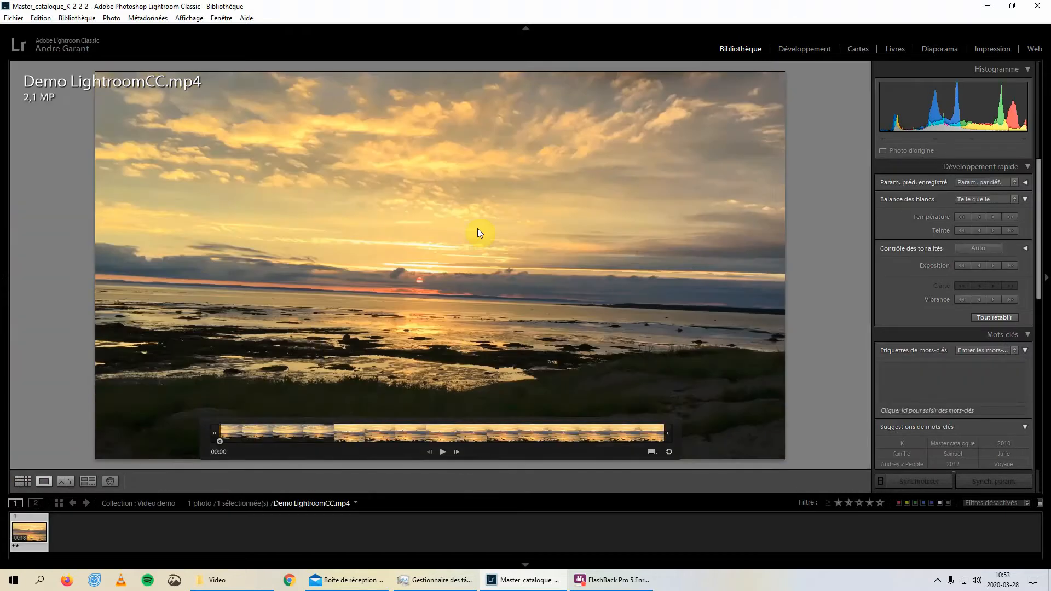
left_click(806, 49)
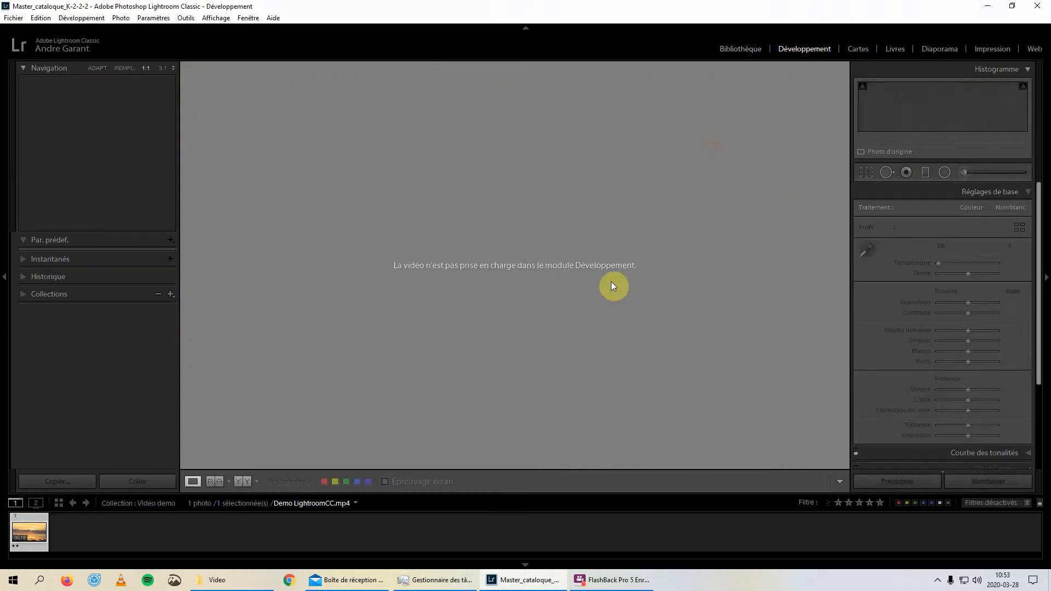
left_click(752, 48)
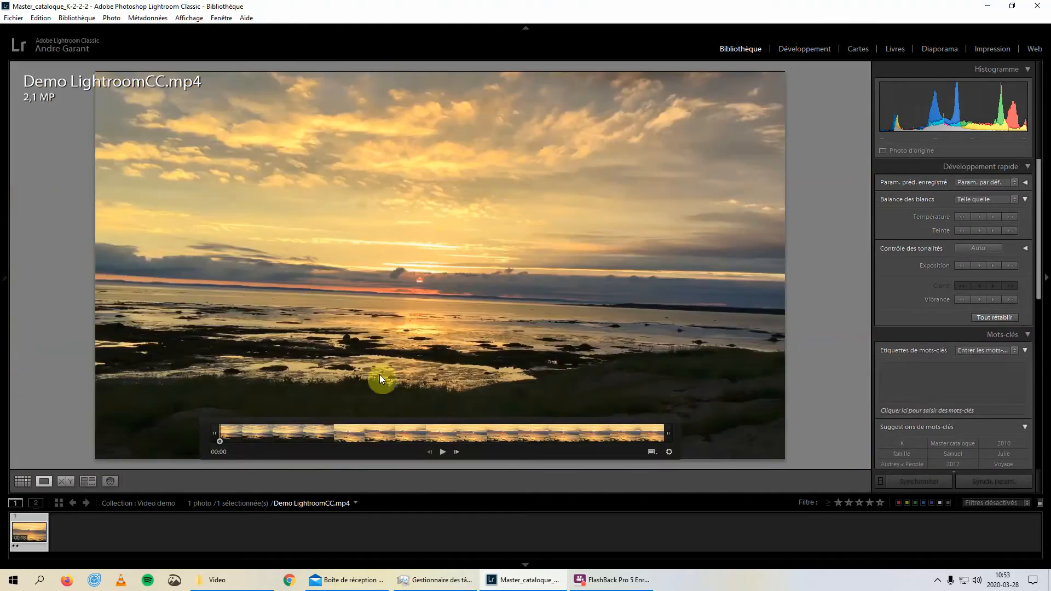
Capture the video frame at about 00:09 as a still image and select the resulting JPG
left_click(442, 433)
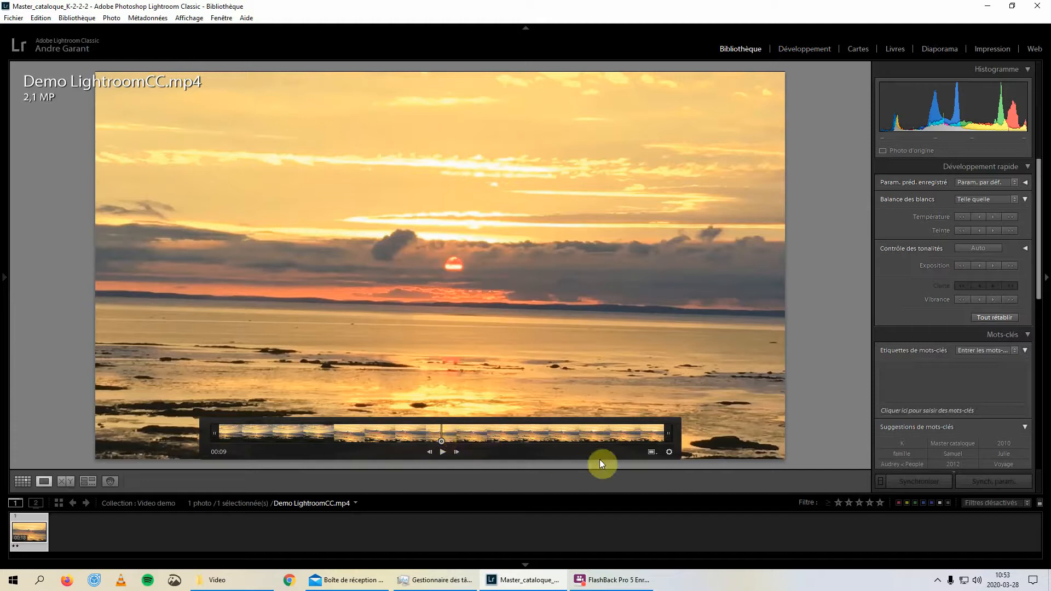
left_click(652, 453)
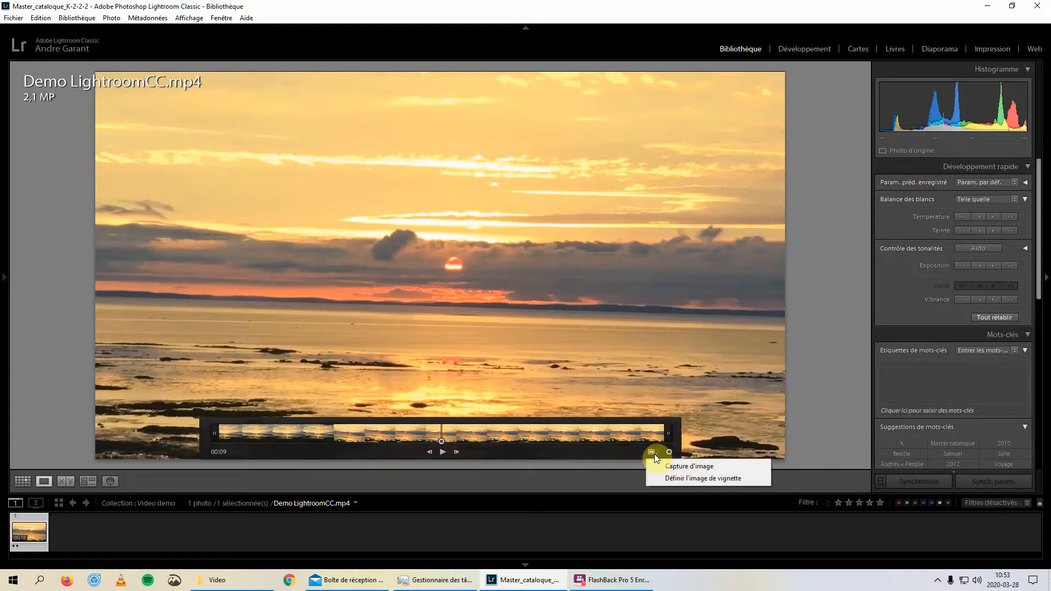
left_click(677, 472)
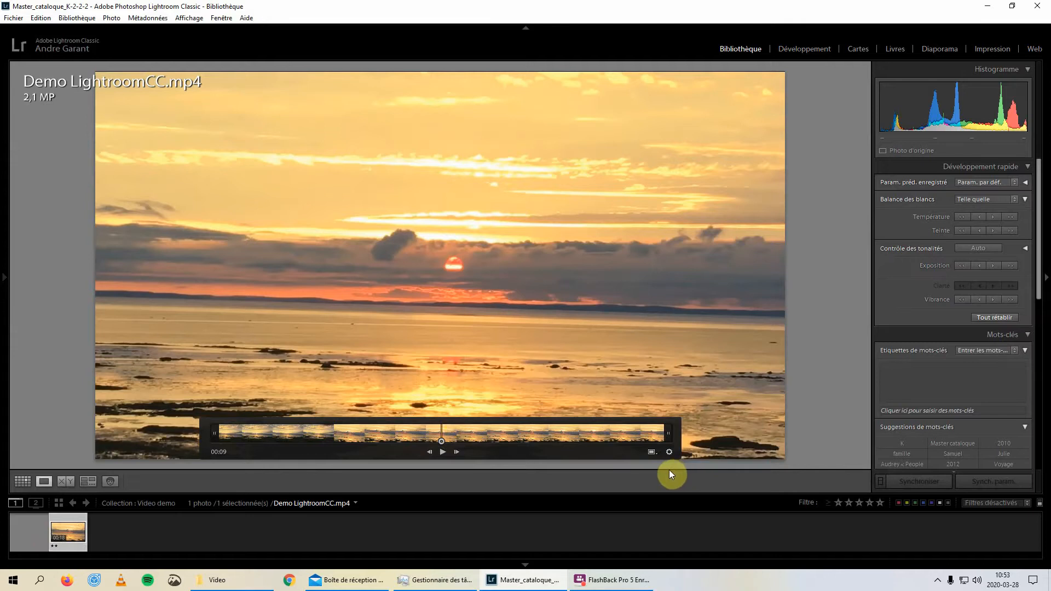
left_click(32, 535)
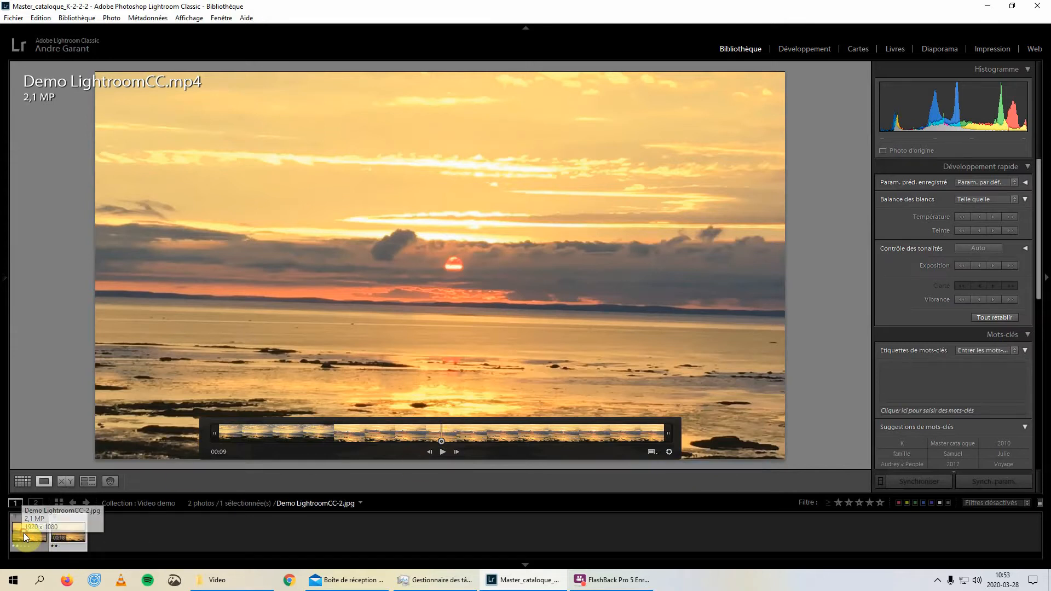
left_click(24, 533)
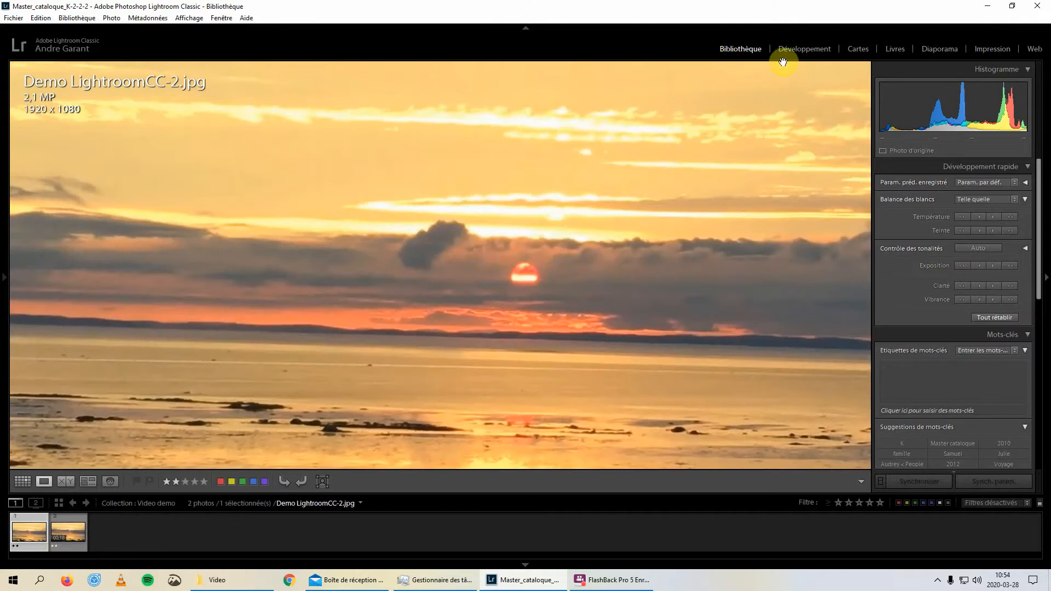
Apply Auto tone to the captured image in the Develop module, and set Texture to +83 and Clarity to +44
left_click(797, 49)
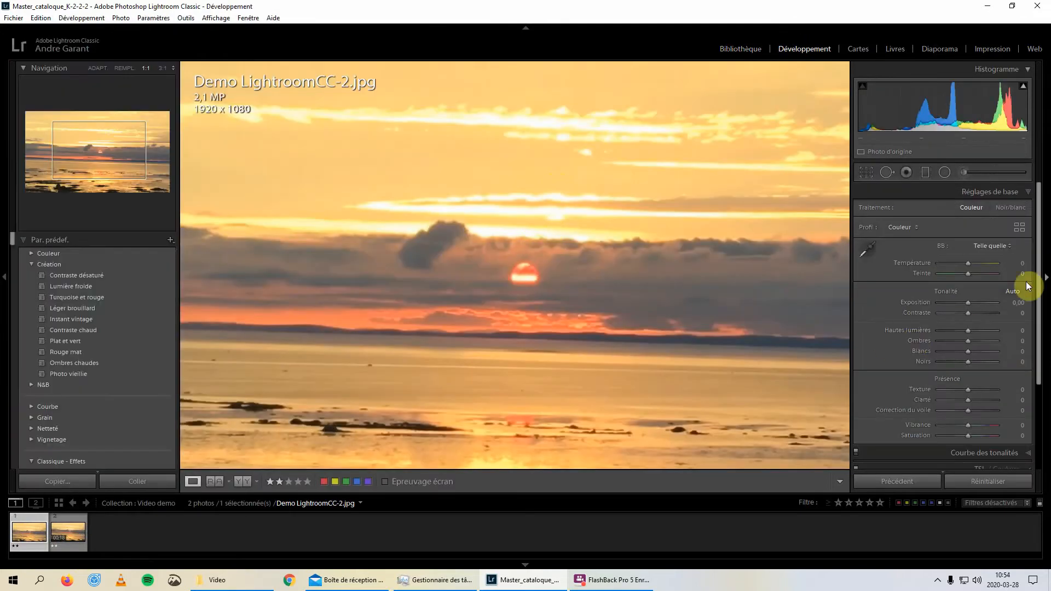
left_click(1013, 295)
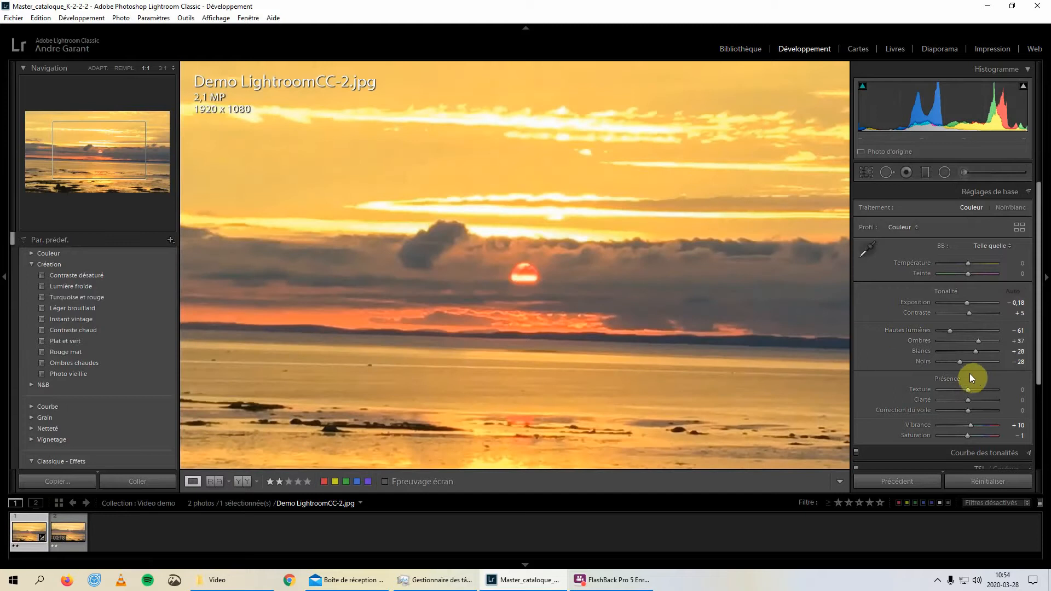
mouse_move(982, 393)
left_mouse_down()
mouse_move(1000, 391)
mouse_move(984, 400)
left_mouse_up()
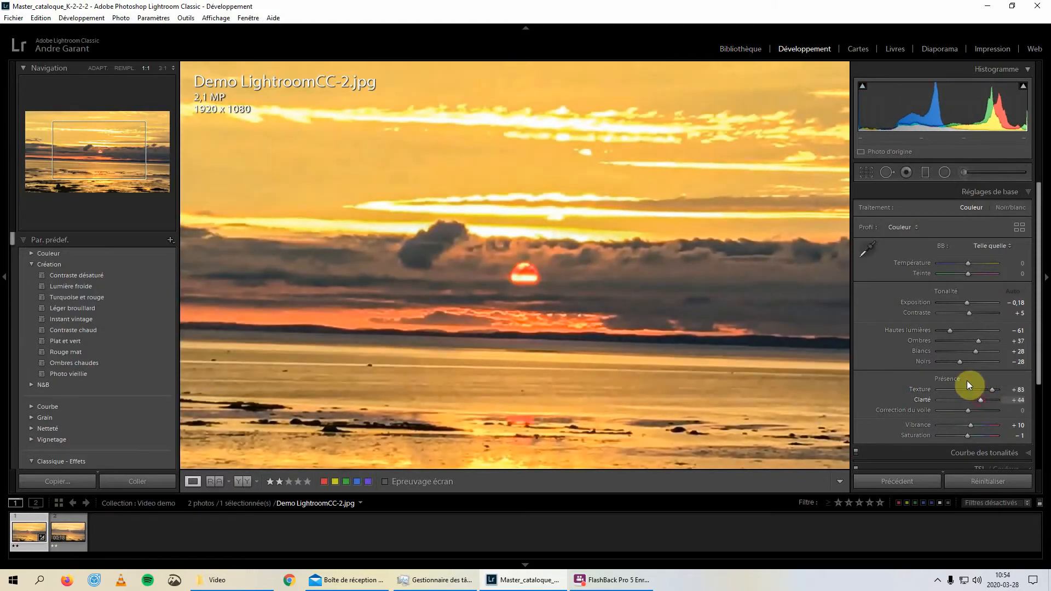
Set the captured image's Contrast to +68, Highlights to -100, Shadows to +53, Whites to 0, Dehaze to +16 and Vibrance to +29
left_click_drag(951, 331, 987, 313)
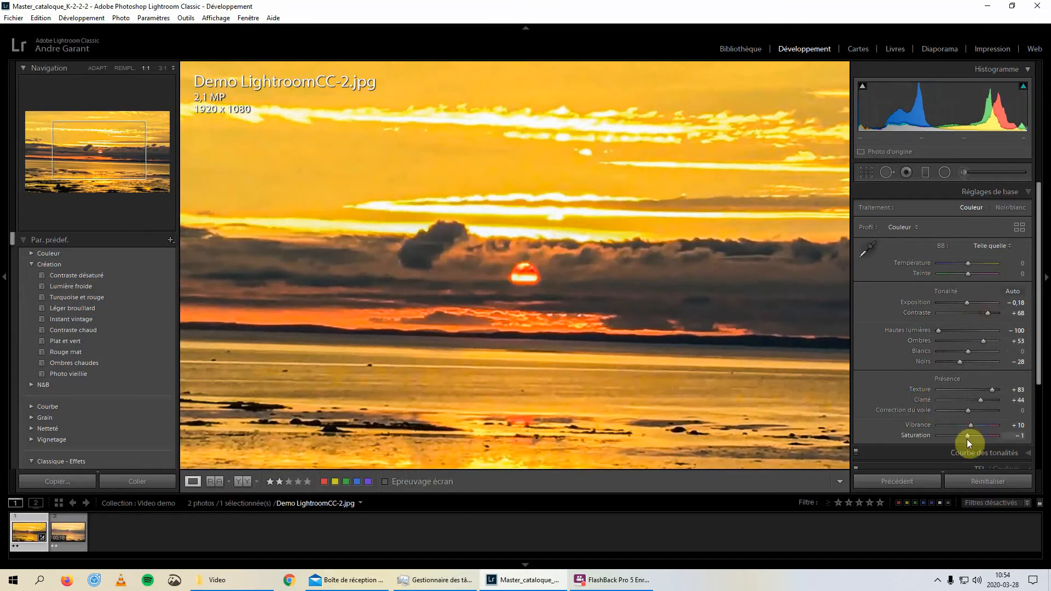
mouse_move(971, 424)
left_mouse_down()
mouse_move(980, 426)
mouse_move(981, 413)
mouse_move(972, 416)
left_mouse_up()
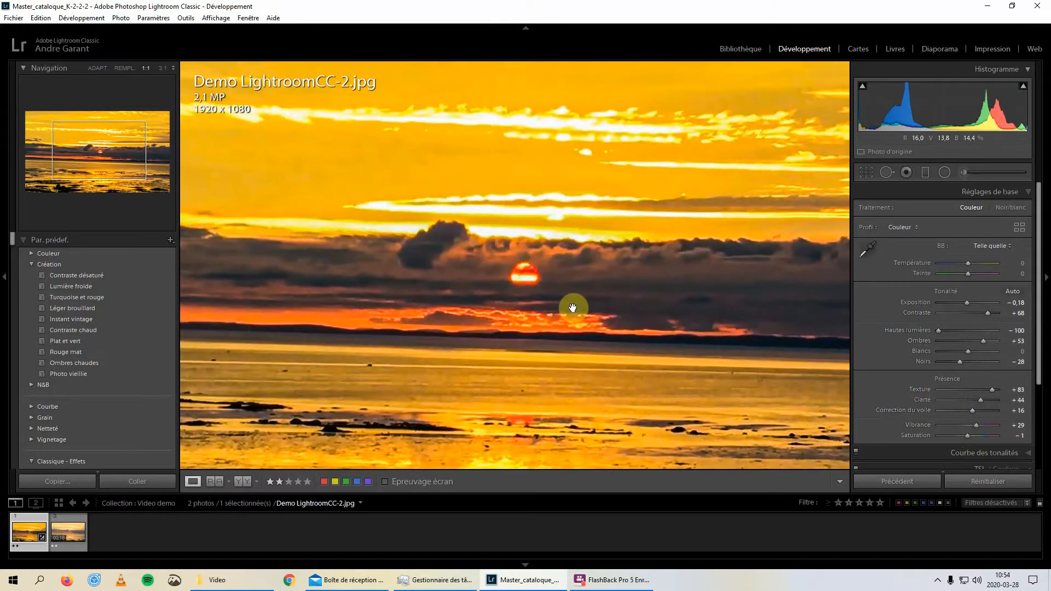
Synchronize all available Develop settings from the captured JPG to the video Demo LightroomCC.mp4
left_click(74, 534, "ctrl")
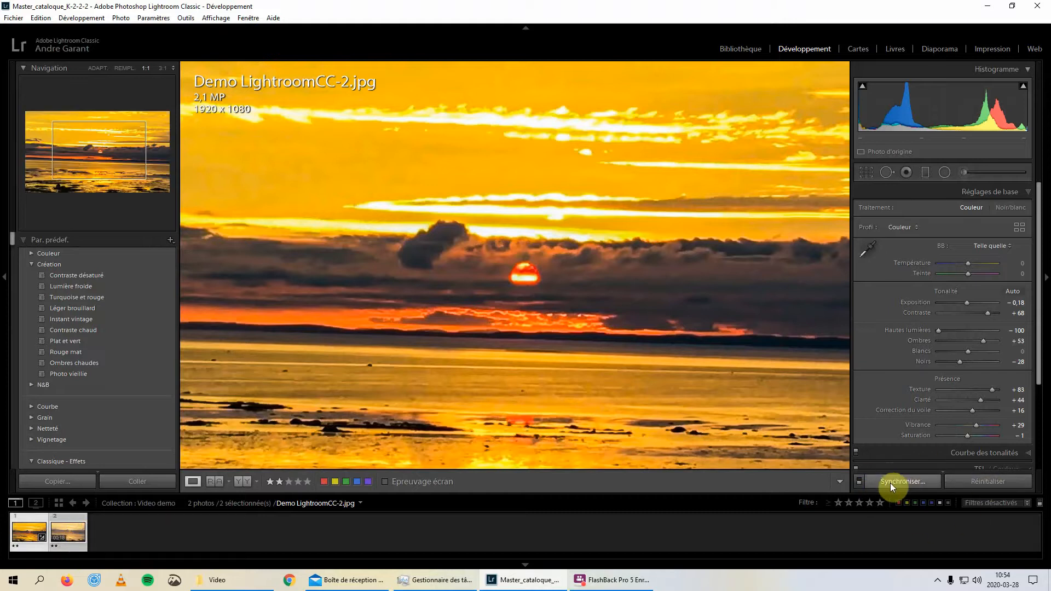
left_click(910, 482)
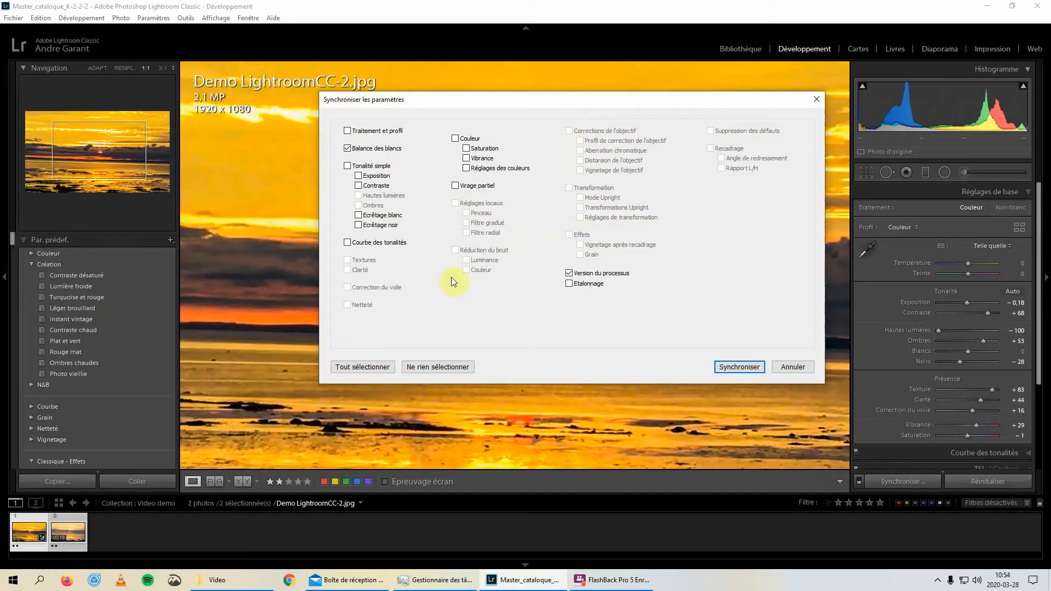
left_click(345, 367)
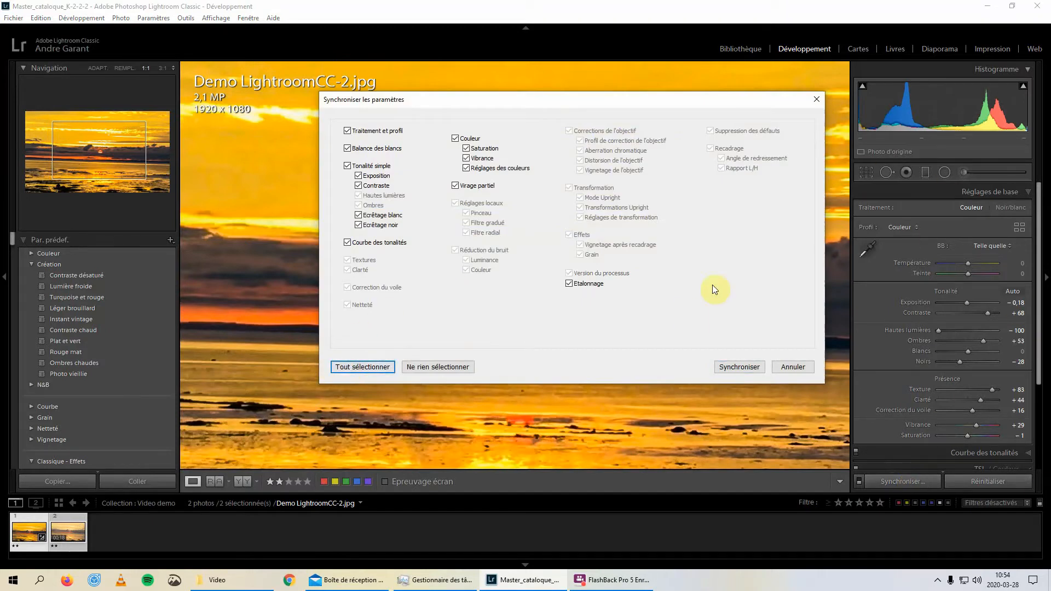
left_click(755, 369)
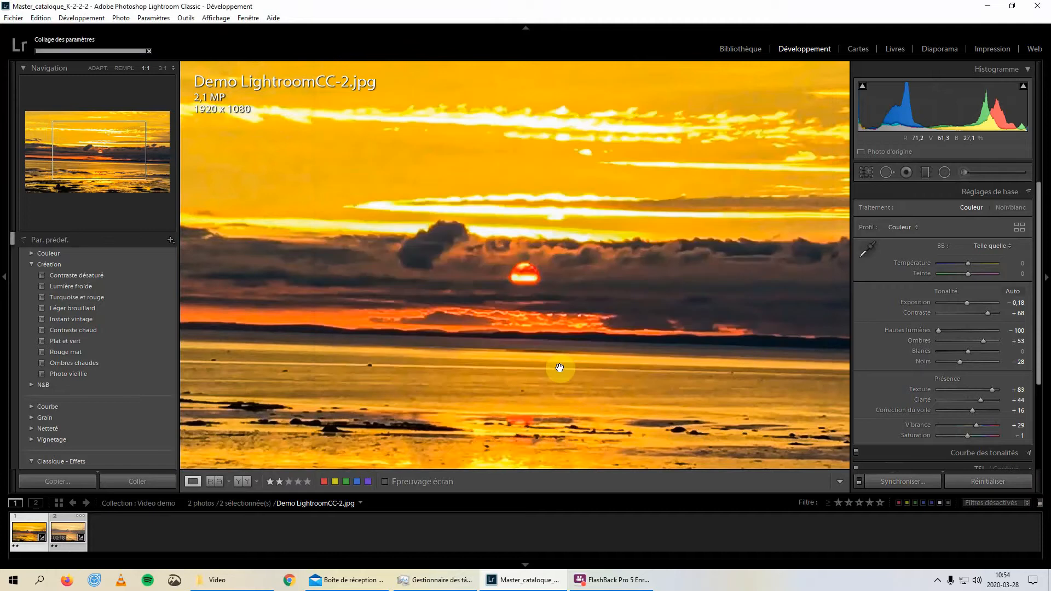
Open the synchronized video in the Library and play it to about 00:13 to review the applied look
left_click(76, 531)
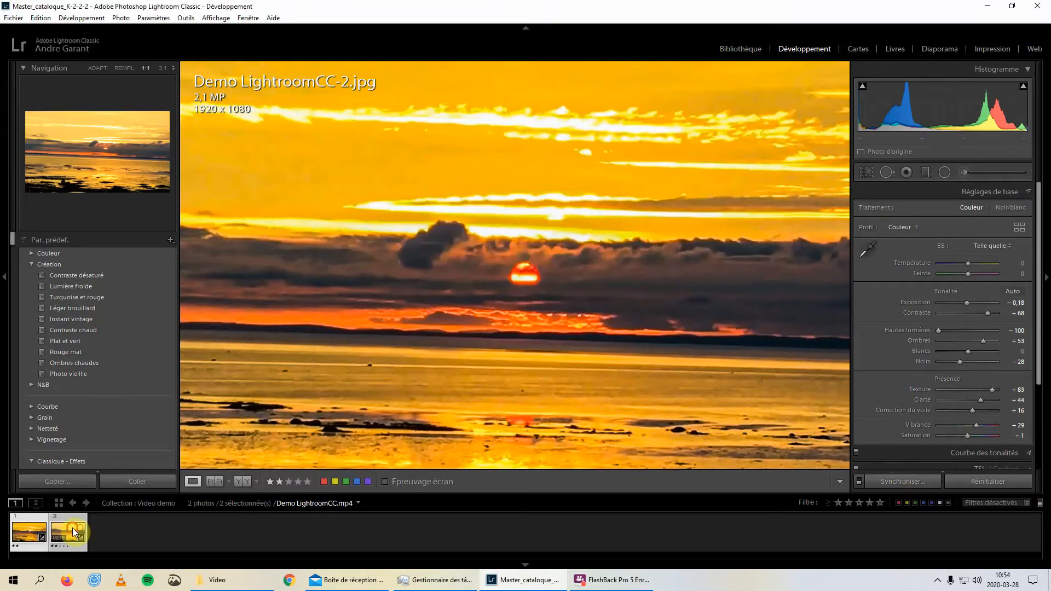
left_click(739, 49)
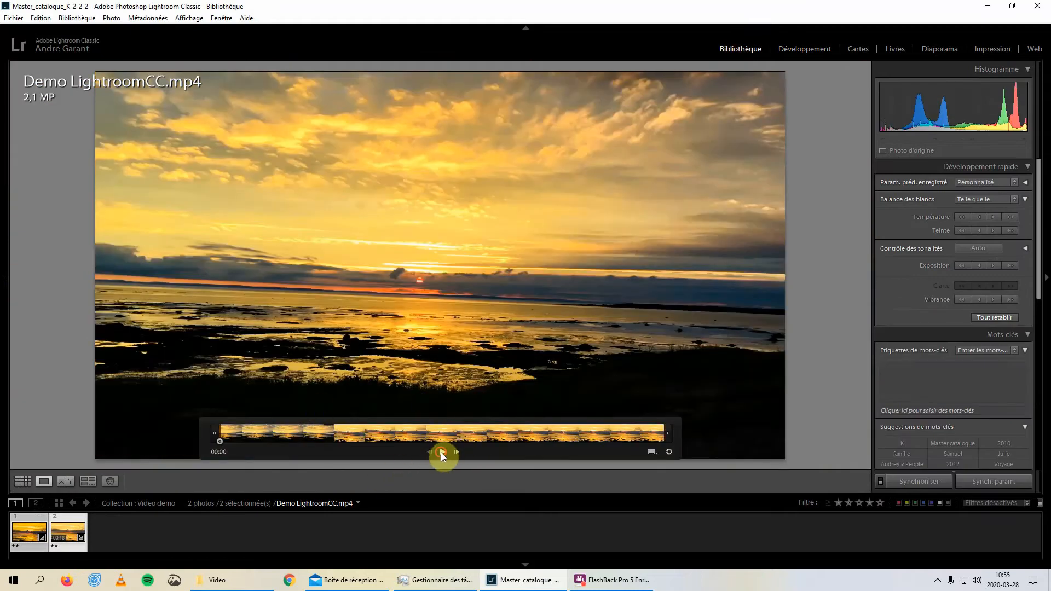
left_click(441, 453)
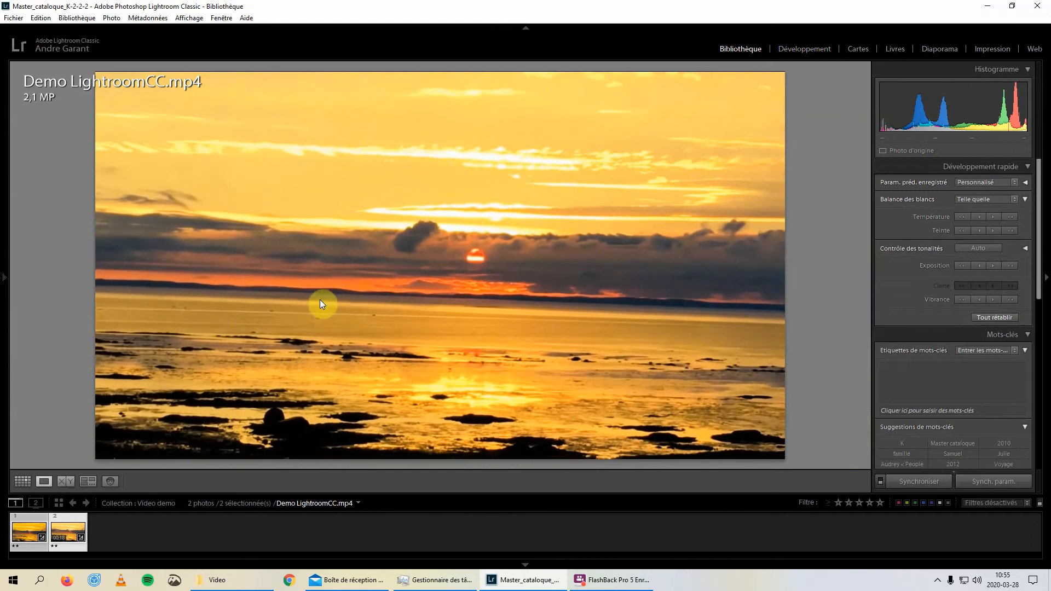
mouse_move(404, 276)
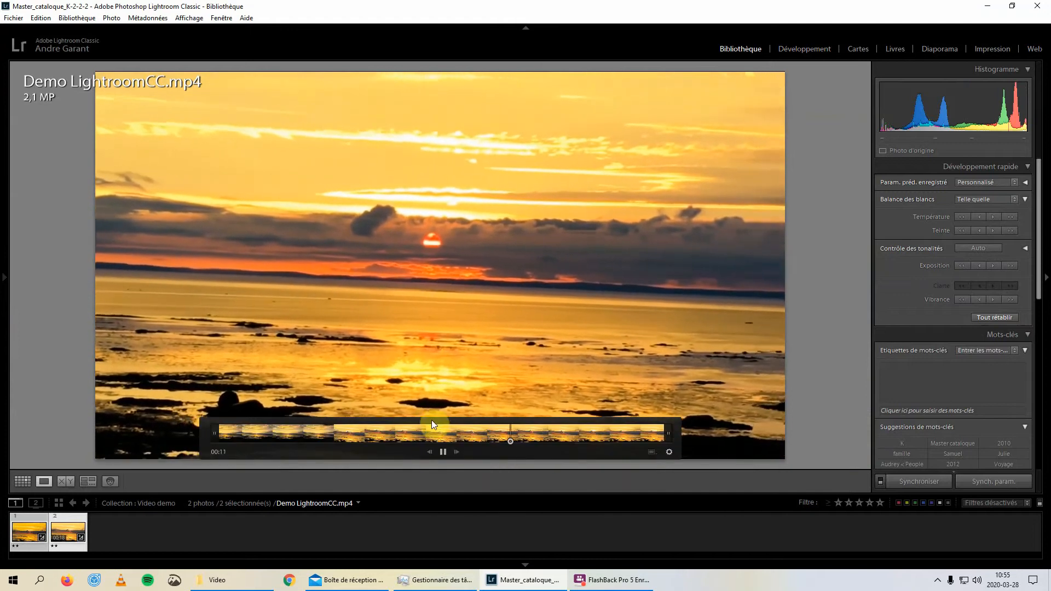
left_click(445, 452)
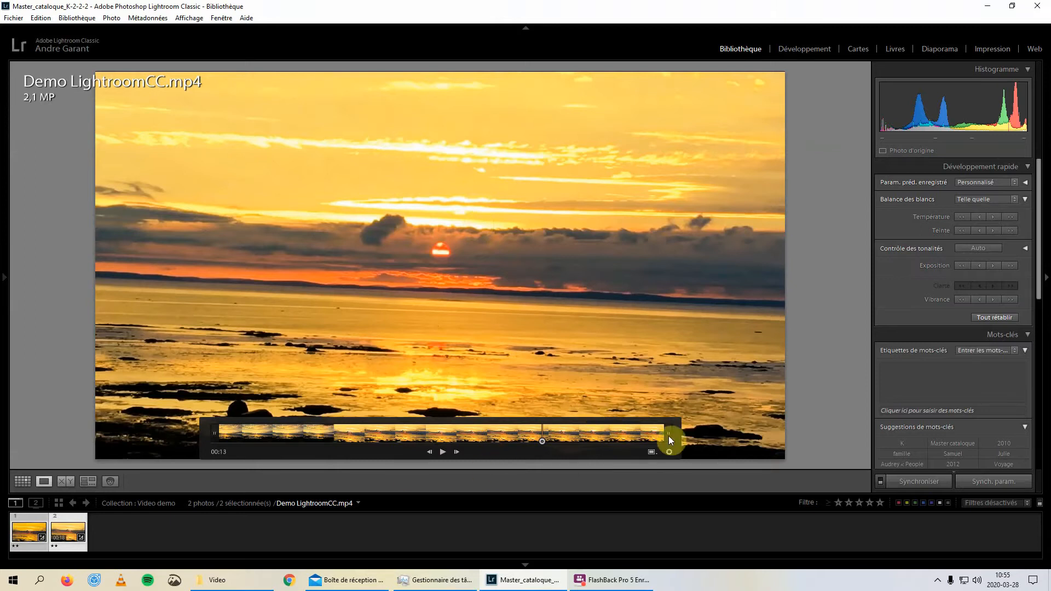
Show the JPG and the video in the Library grid with smaller thumbnails and the collections list displayed
left_click(23, 481)
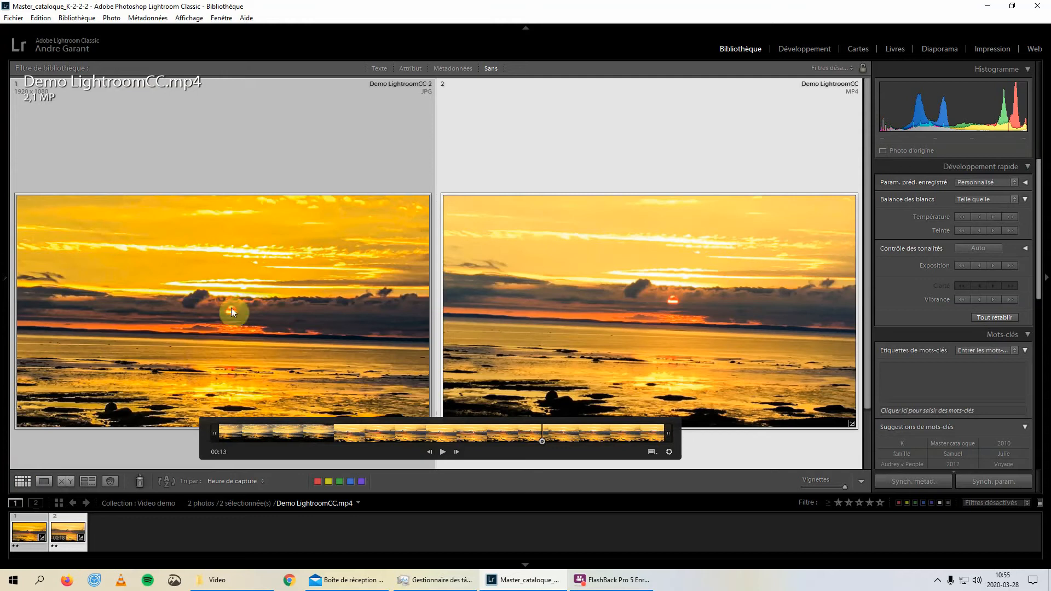
key("F7")
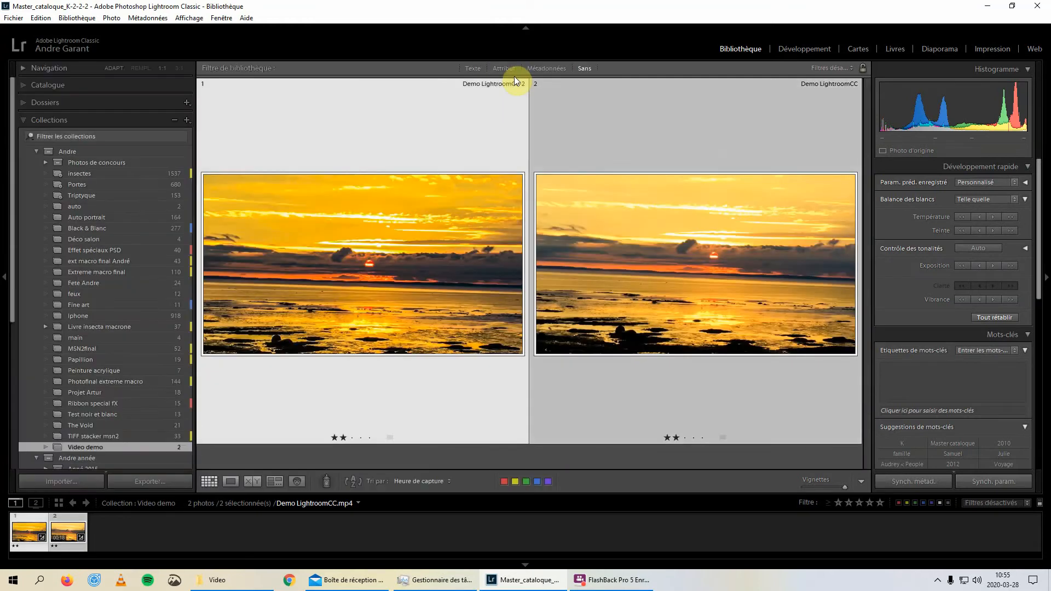
left_click(334, 294)
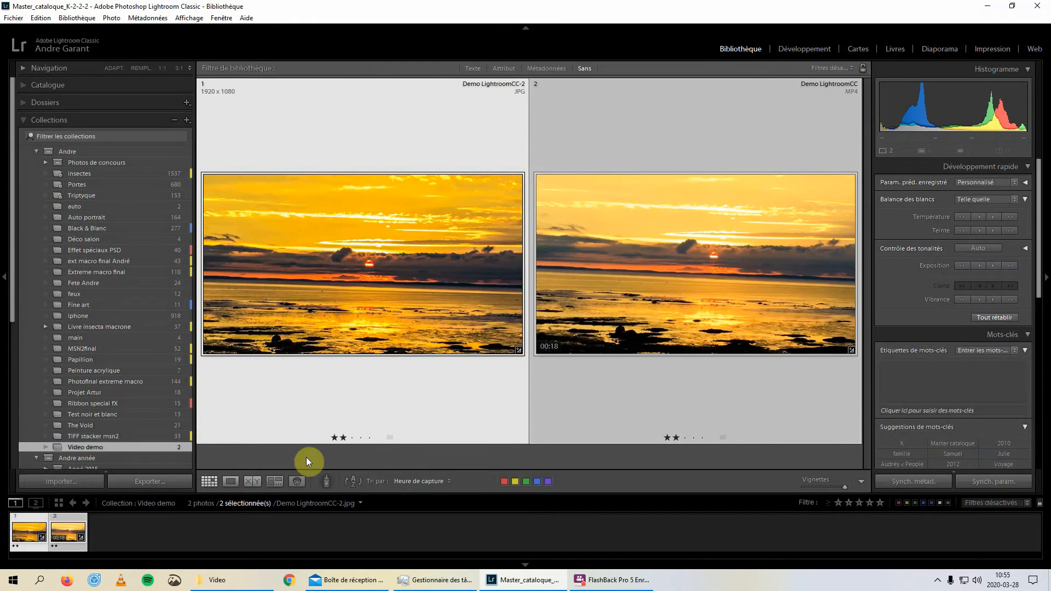
left_click_drag(845, 488, 817, 487)
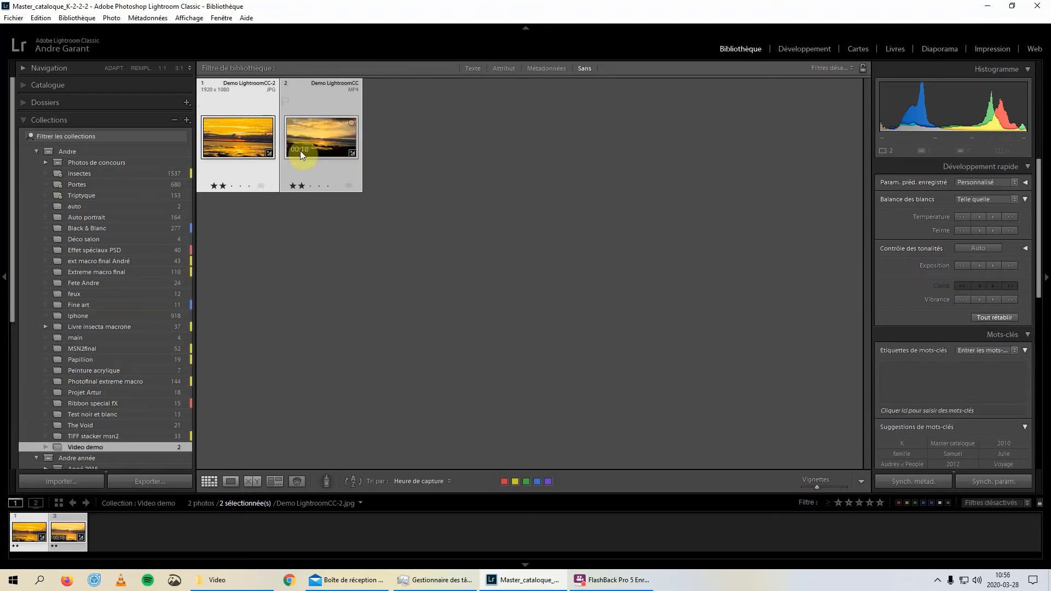
Remove only the captured still Demo LightroomCC-2.jpg from the Video demo collection
right_click(225, 137)
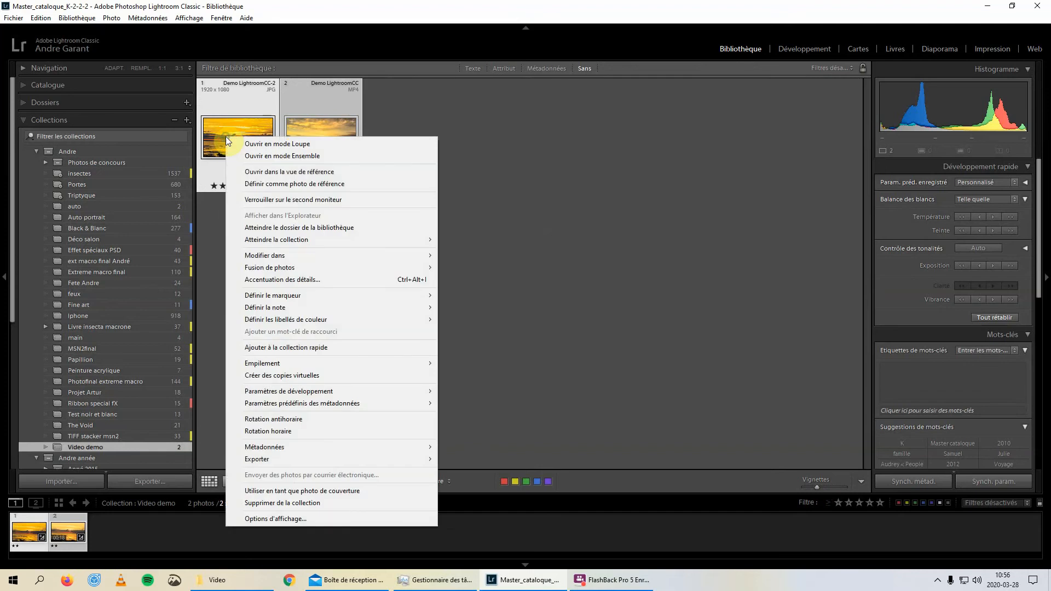
left_click(314, 504)
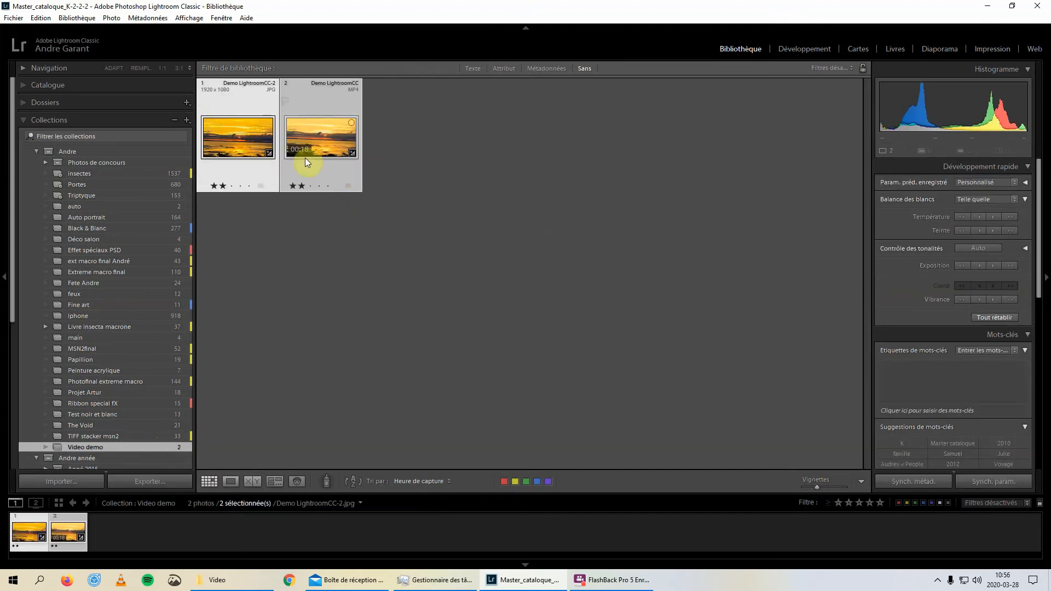
left_click(242, 172)
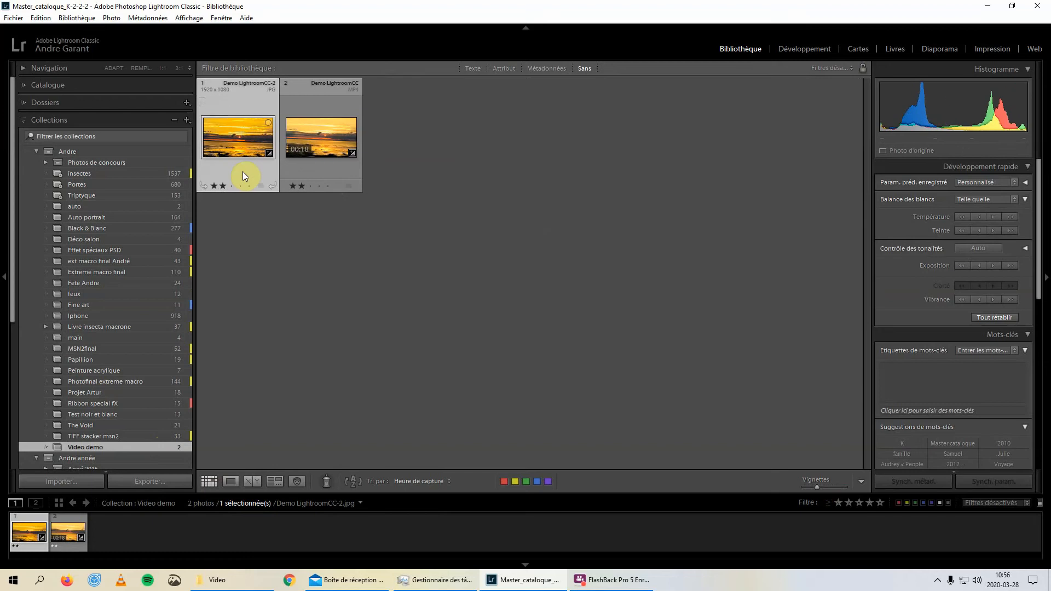
right_click(241, 135)
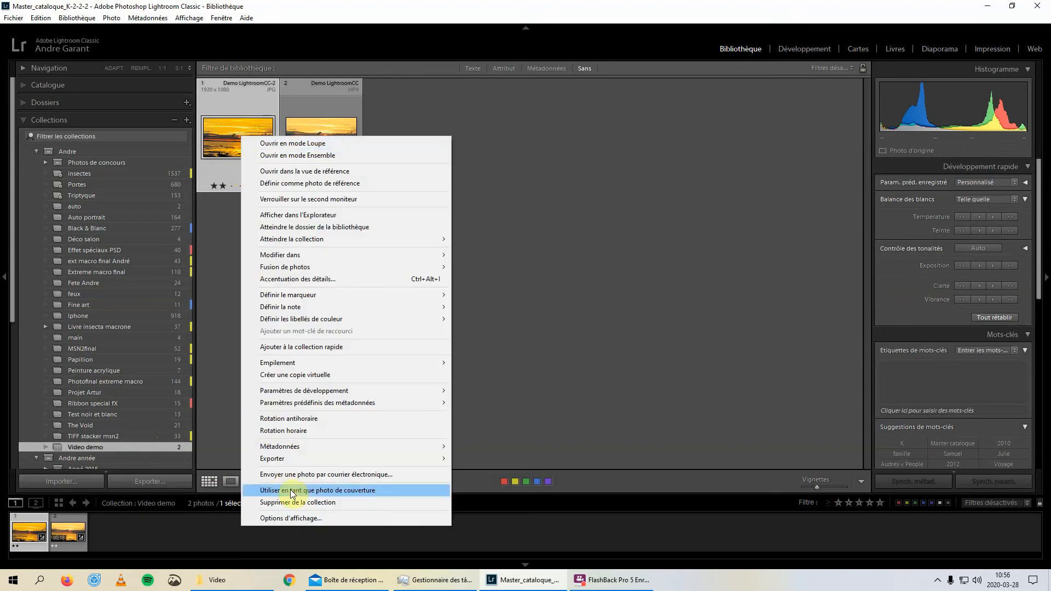
left_click(311, 503)
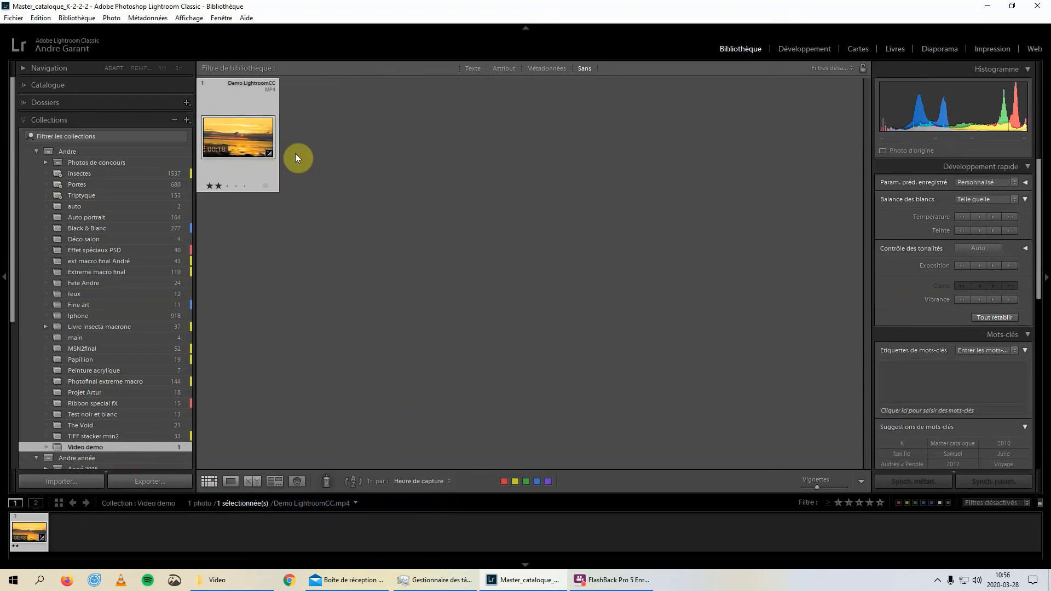